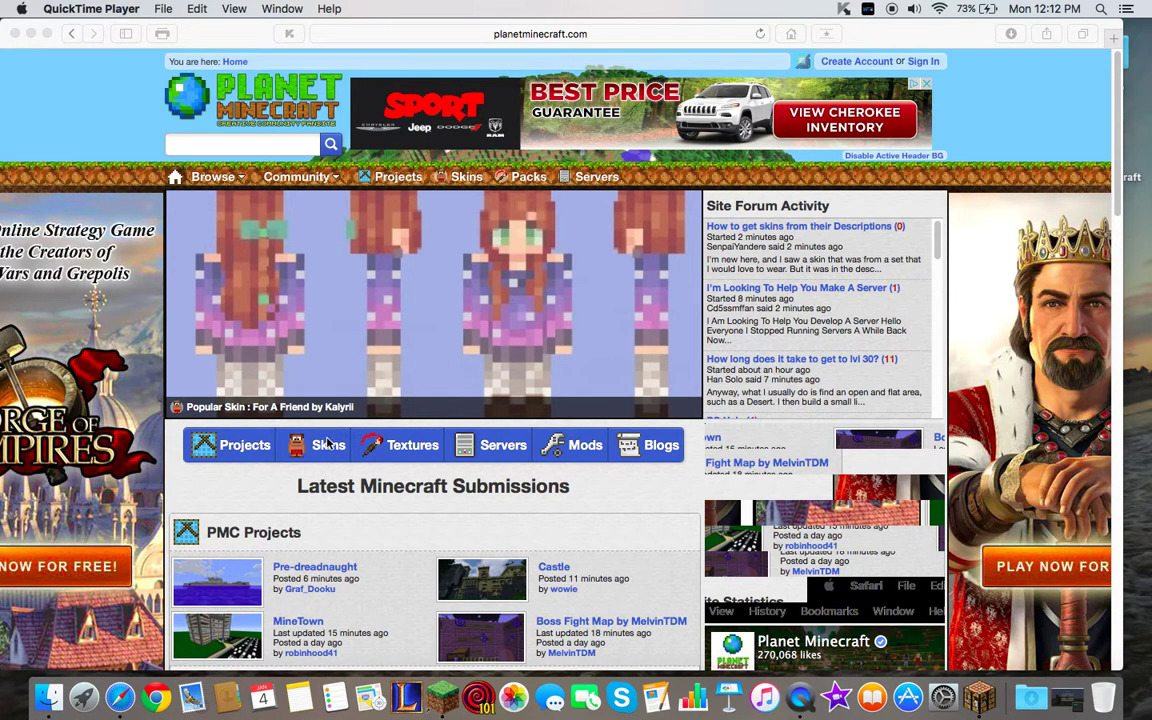
- Open the Textures section of the Planet Minecraft website
{"action": "left_click", "coordinate": [70, 130]}
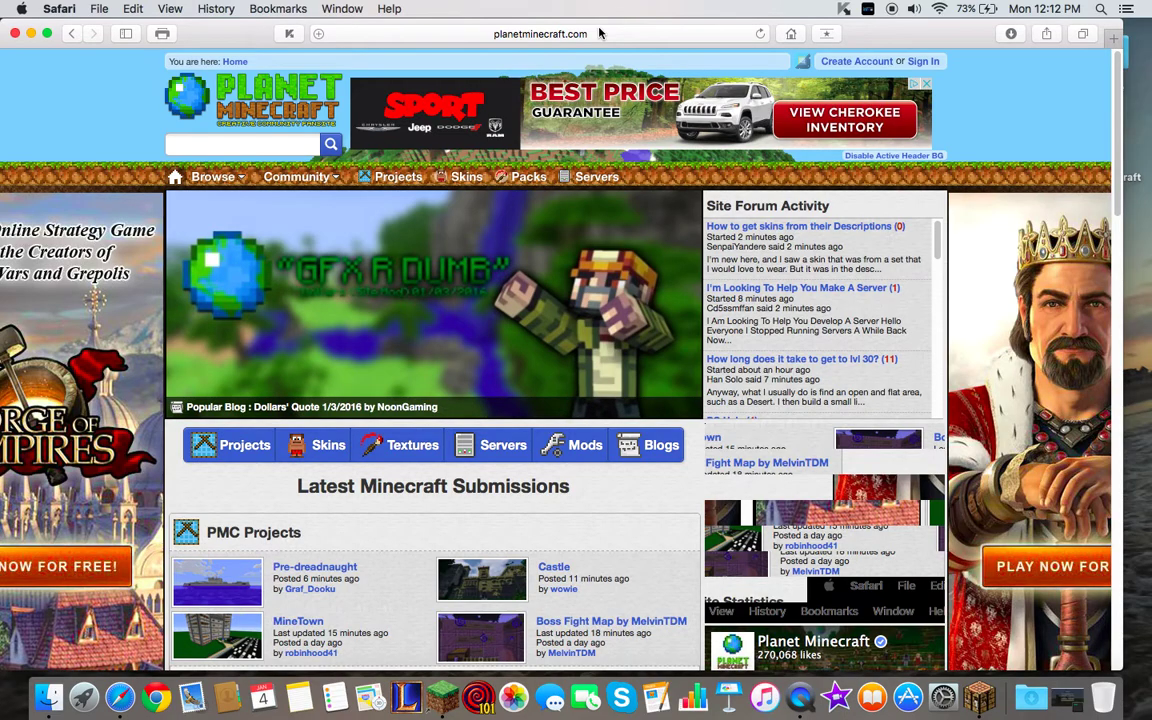
{"action": "scroll", "coordinate": [437, 239], "scroll_direction": "down", "scroll_amount": 4}
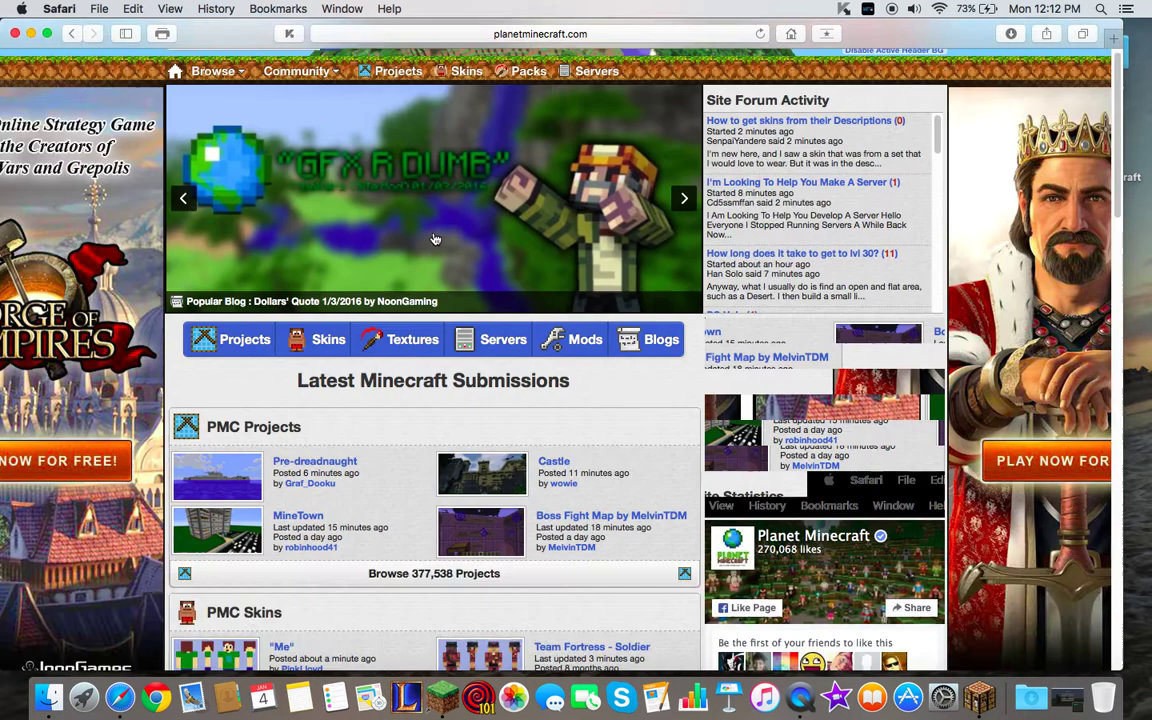
{"action": "scroll", "coordinate": [381, 240], "scroll_direction": "up", "scroll_amount": 2}
{"action": "scroll", "coordinate": [381, 240], "scroll_direction": "up", "scroll_amount": 2}
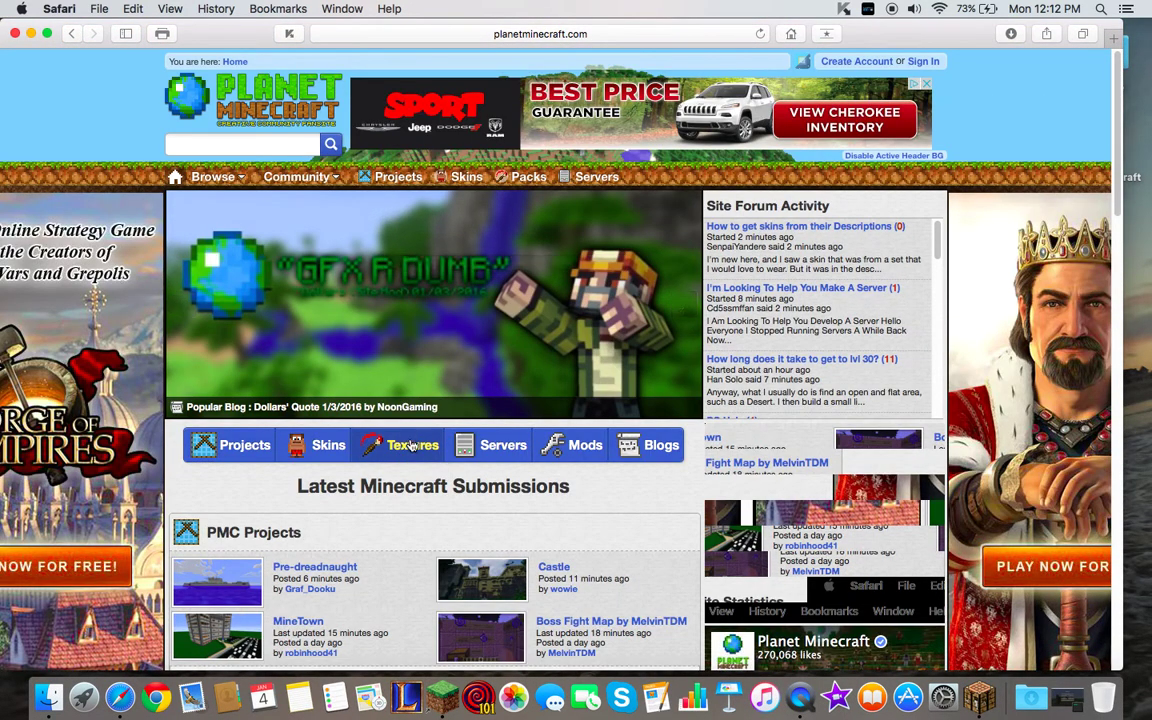
{"action": "left_click", "coordinate": [410, 443]}
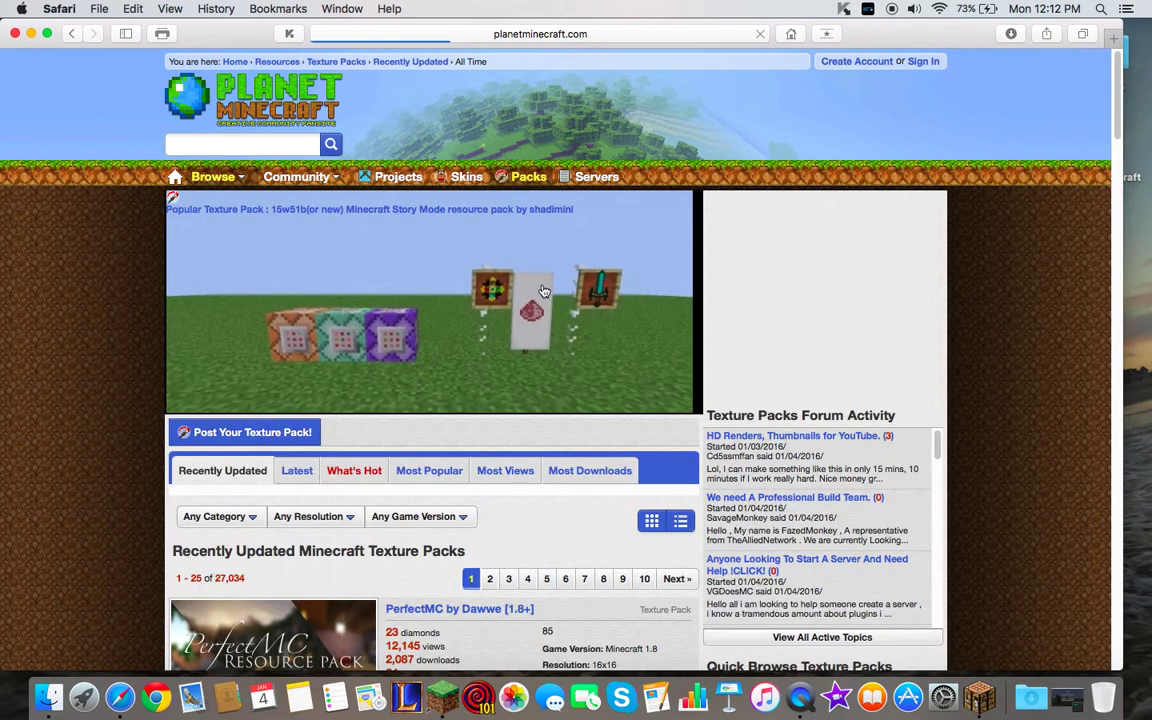
- Filter the texture pack list to the game version Minecraft 1.8.1
{"action": "scroll", "coordinate": [549, 334], "scroll_direction": "down", "scroll_amount": 3}
{"action": "scroll", "coordinate": [549, 334], "scroll_direction": "down", "scroll_amount": 1}
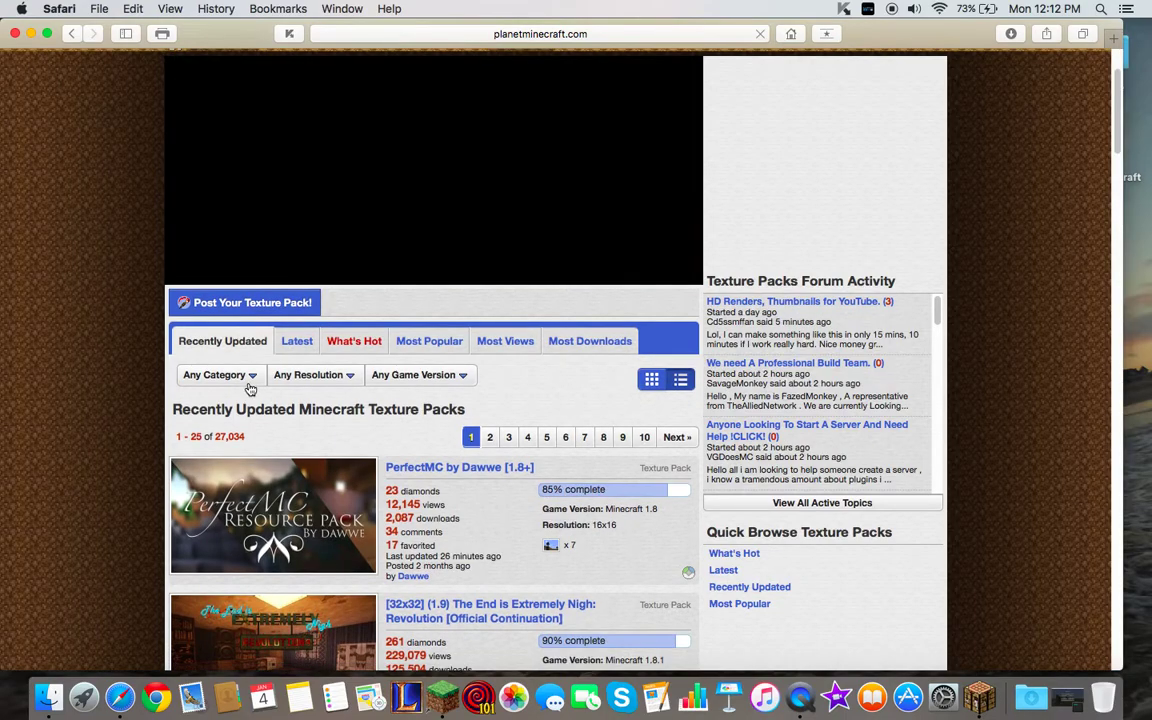
{"action": "left_click", "coordinate": [247, 377]}
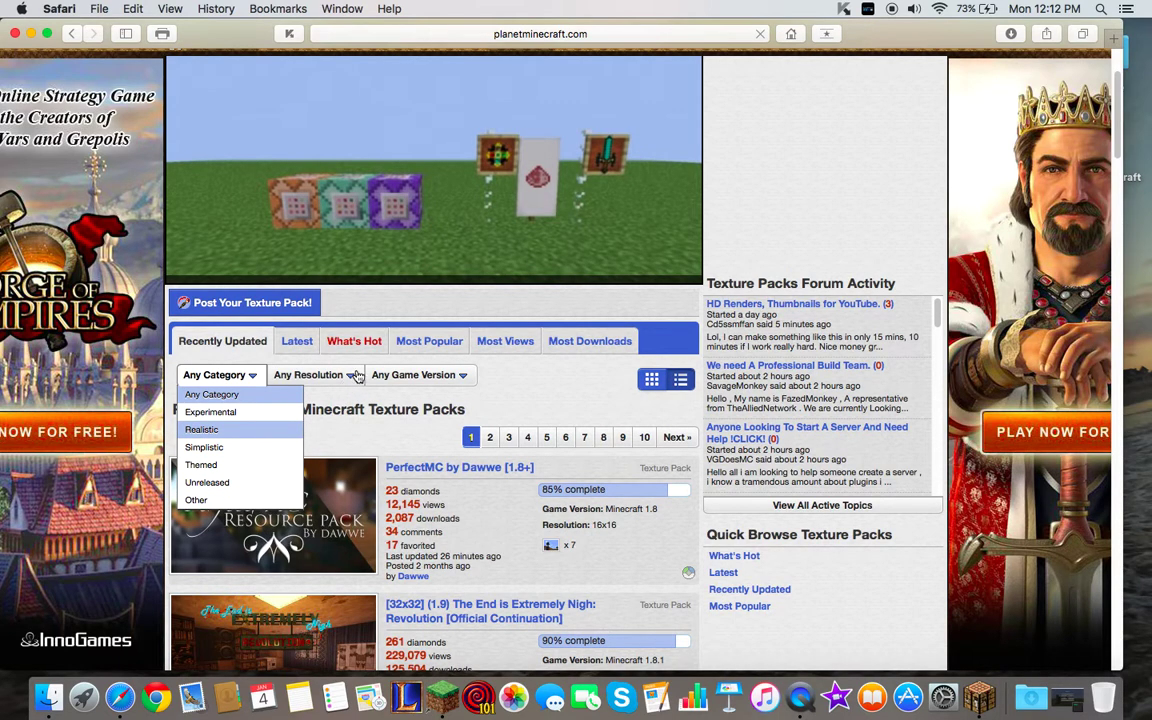
{"action": "left_click", "coordinate": [462, 377]}
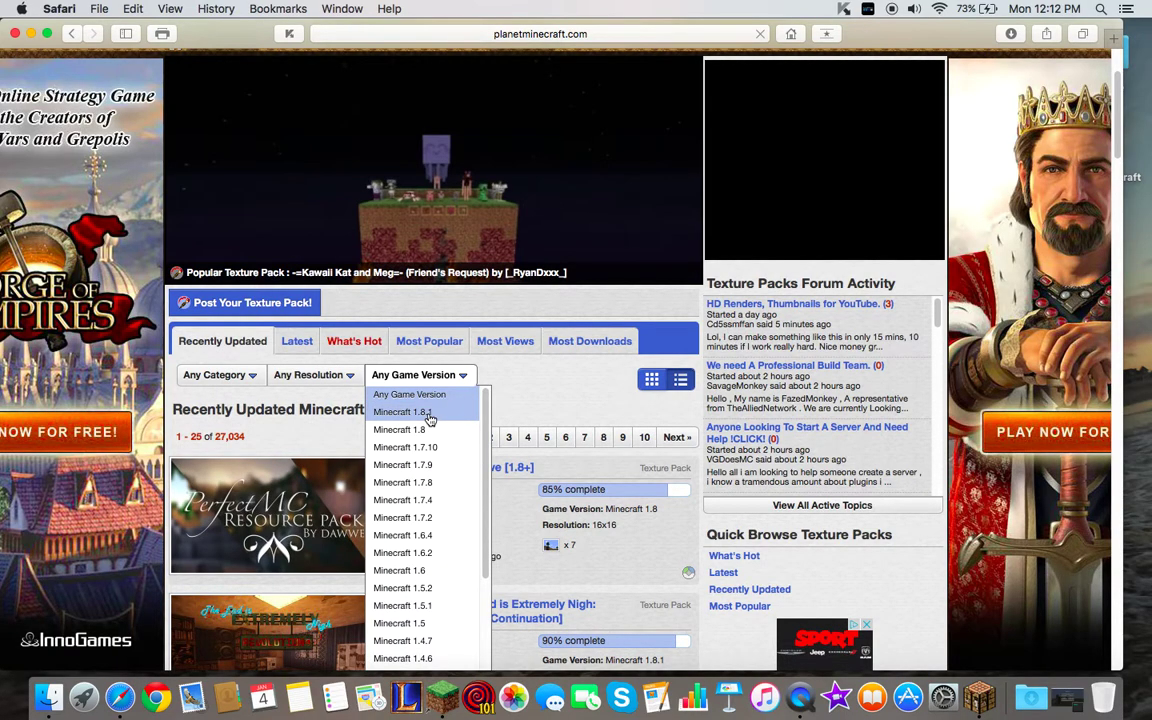
{"action": "left_click", "coordinate": [430, 415]}
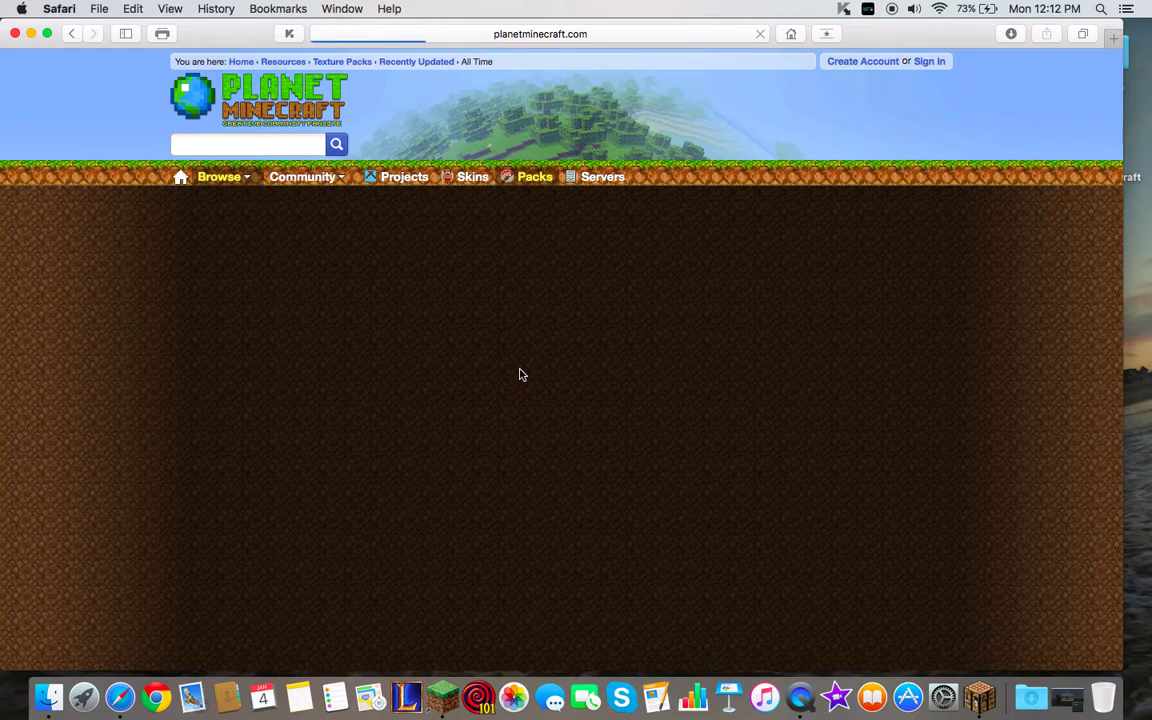
- Browse the Minecraft 1.8.1 texture packs and open the page of the Fallout 4 Resource Pack
{"action": "scroll", "coordinate": [510, 370], "scroll_direction": "down", "scroll_amount": 3}
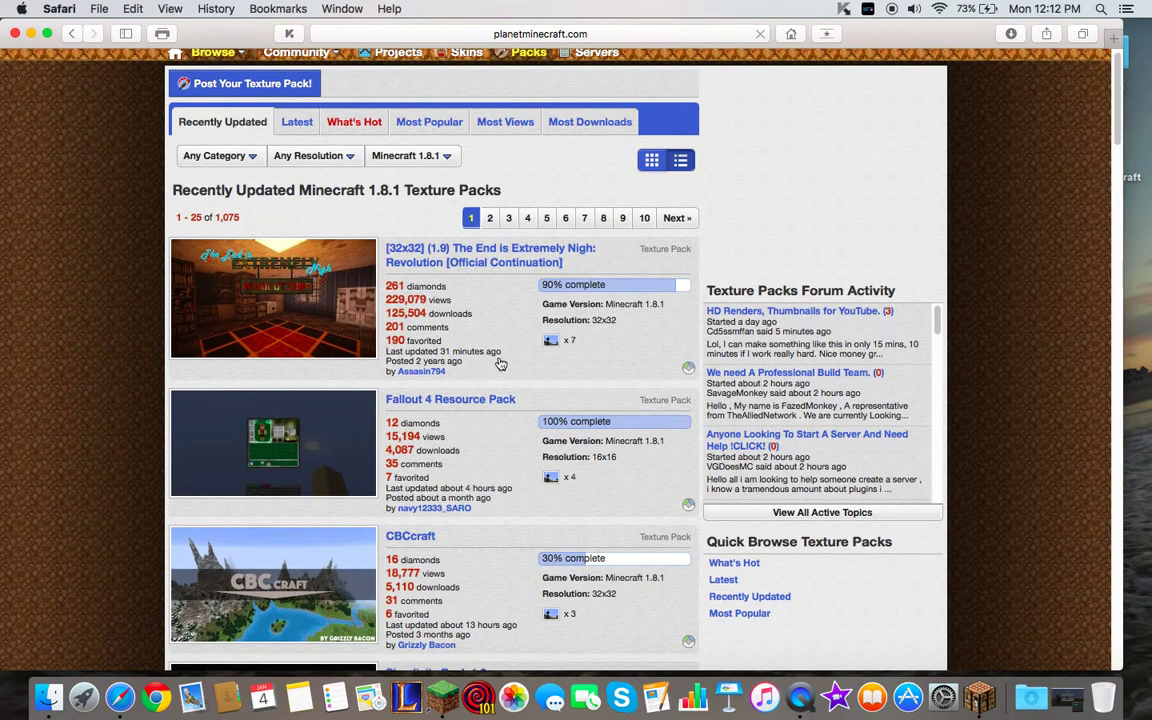
{"action": "scroll", "coordinate": [540, 390], "scroll_direction": "down", "scroll_amount": 1}
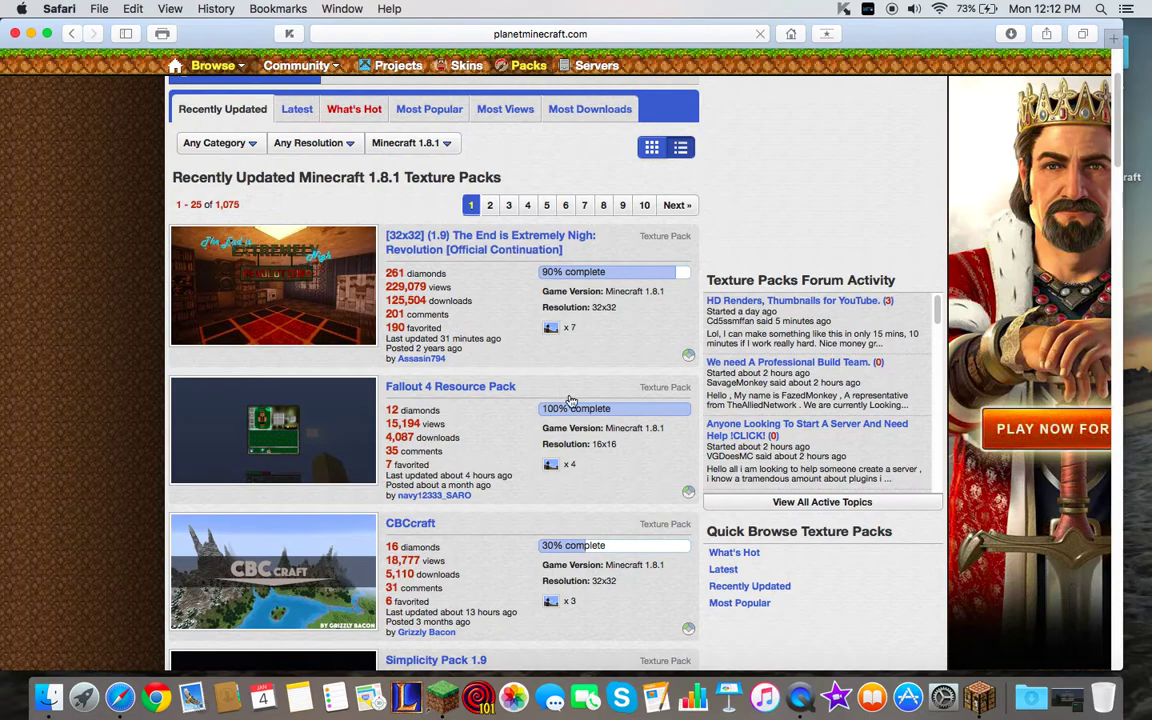
{"action": "scroll", "coordinate": [600, 428], "scroll_direction": "down", "scroll_amount": 1}
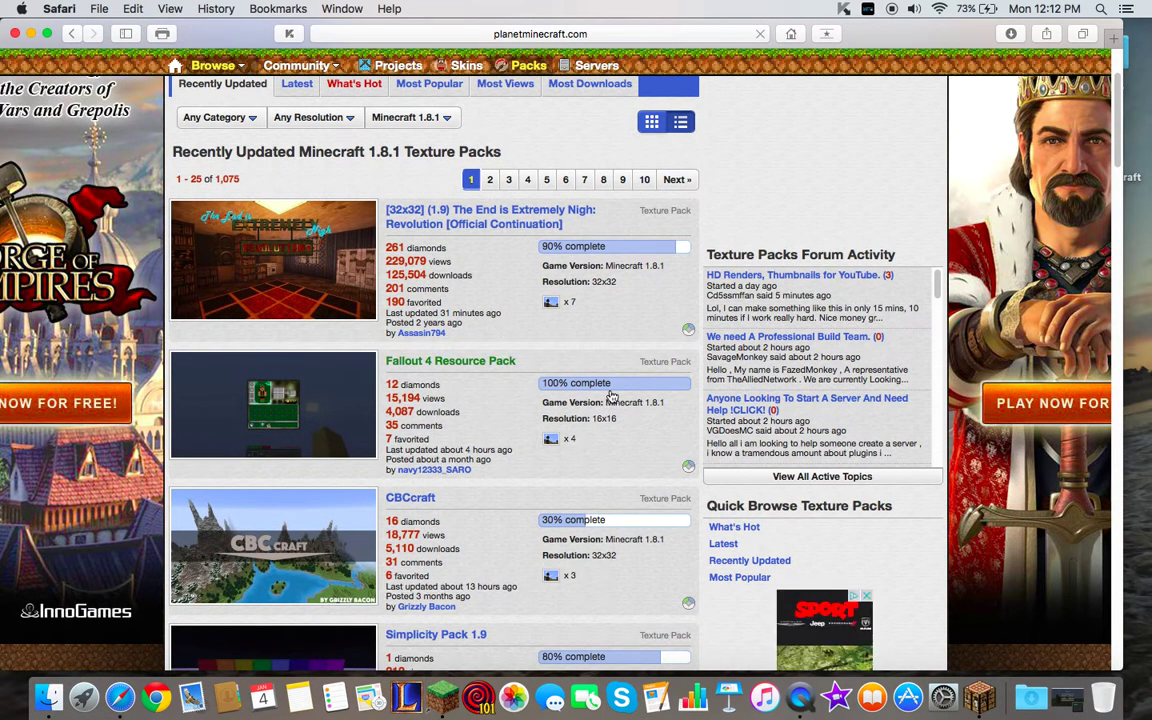
{"action": "scroll", "coordinate": [560, 392], "scroll_direction": "down", "scroll_amount": 1}
{"action": "scroll", "coordinate": [560, 392], "scroll_direction": "down", "scroll_amount": 1}
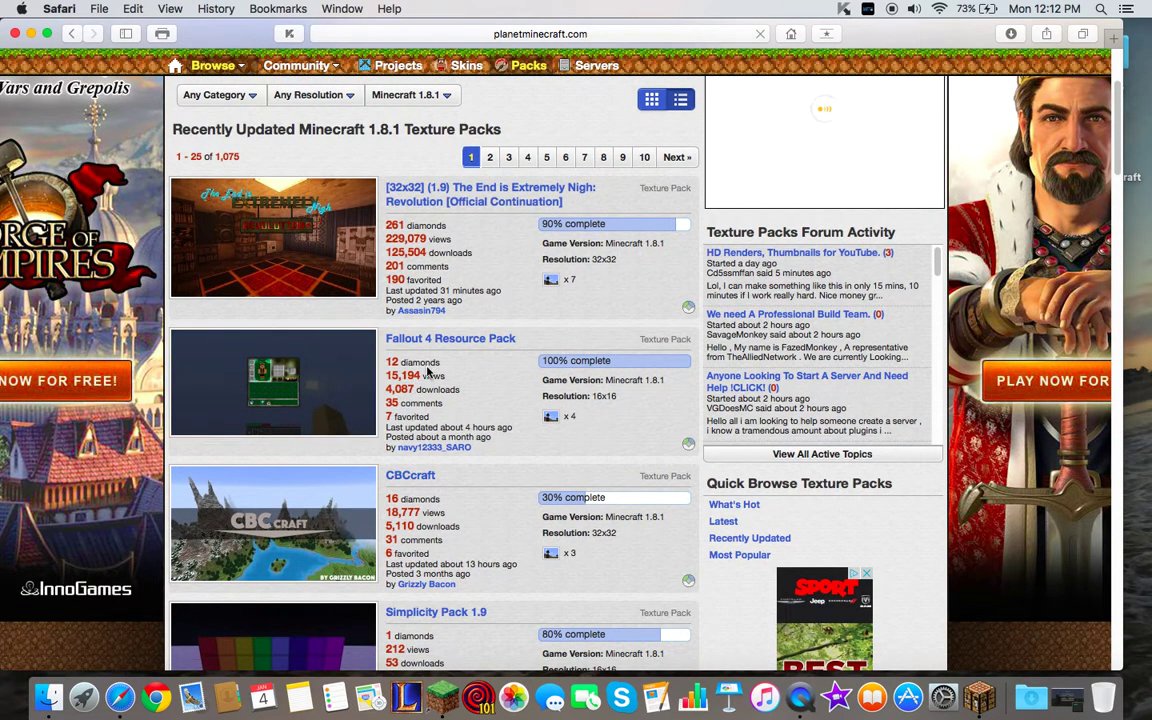
{"action": "left_click", "coordinate": [295, 371]}
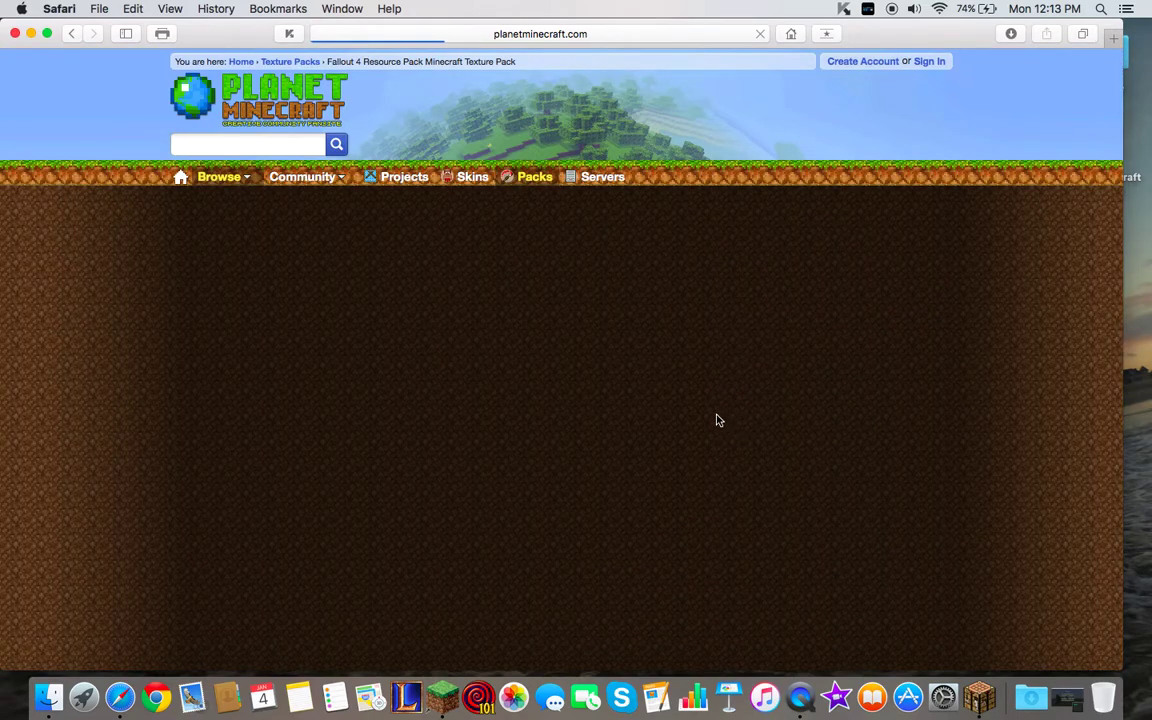
- Follow the pack's download link past the adf.ly ad and close the Install Java pop-up tab without installing anything
{"action": "scroll", "coordinate": [664, 440], "scroll_direction": "down", "scroll_amount": 4}
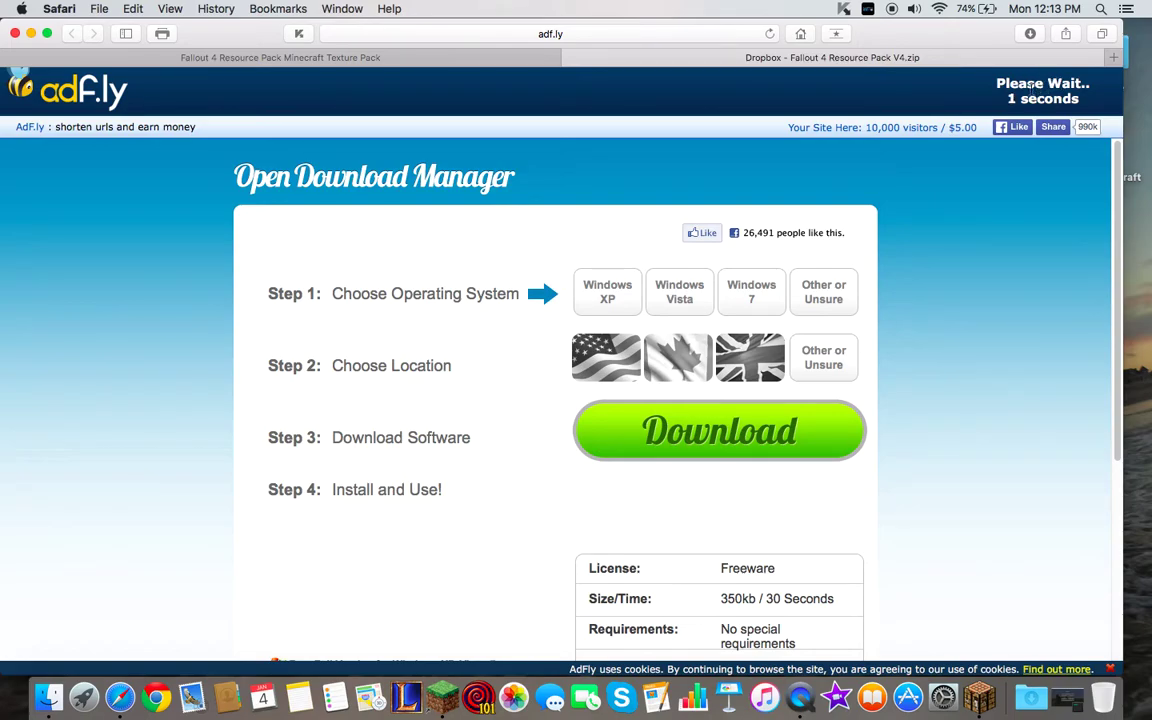
{"action": "left_click", "coordinate": [1032, 89]}
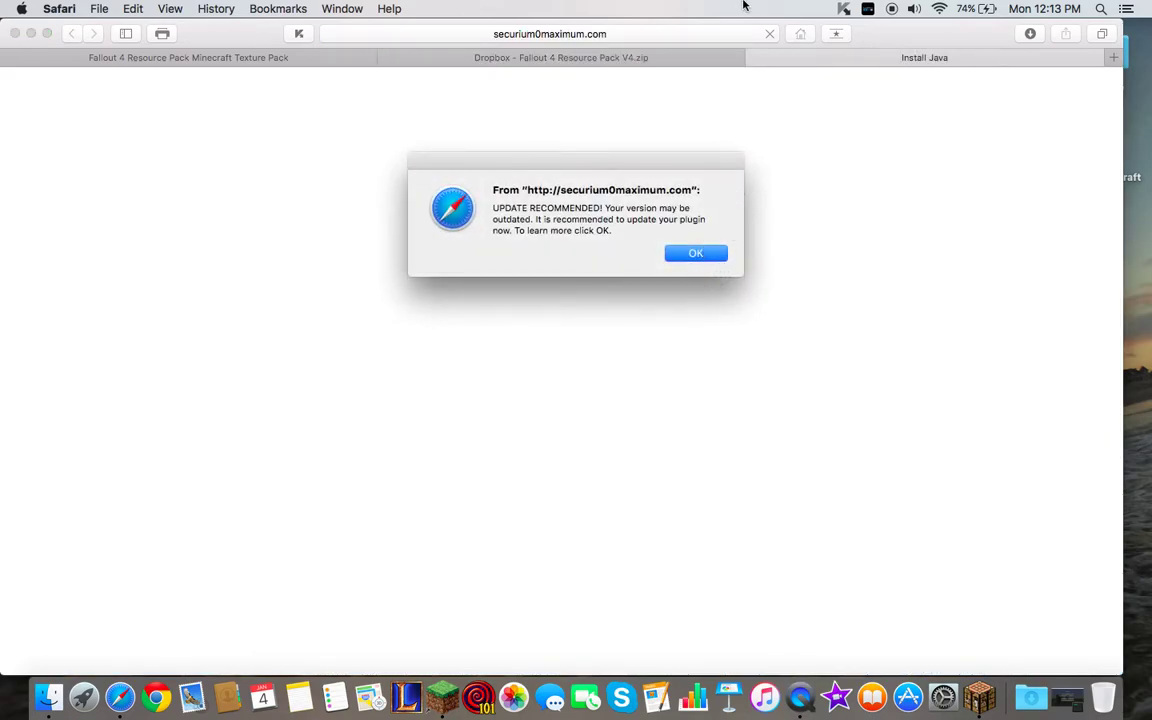
{"action": "left_click", "coordinate": [695, 253]}
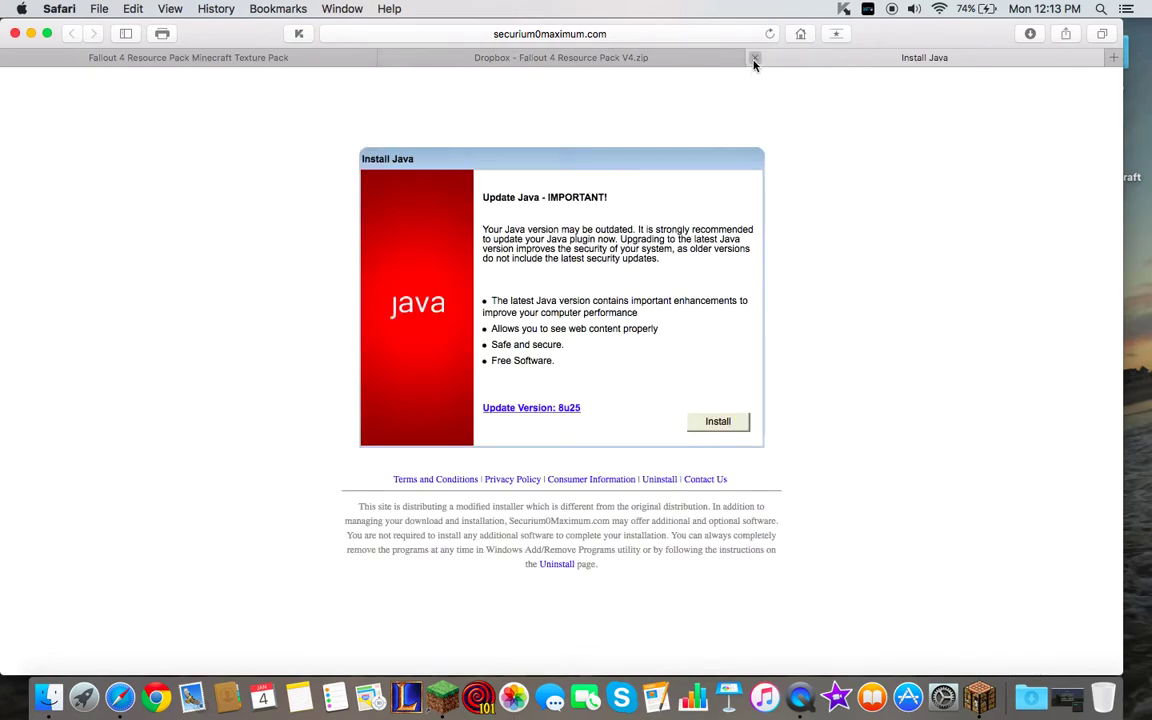
{"action": "left_click", "coordinate": [753, 58]}
{"action": "left_click", "coordinate": [680, 283]}
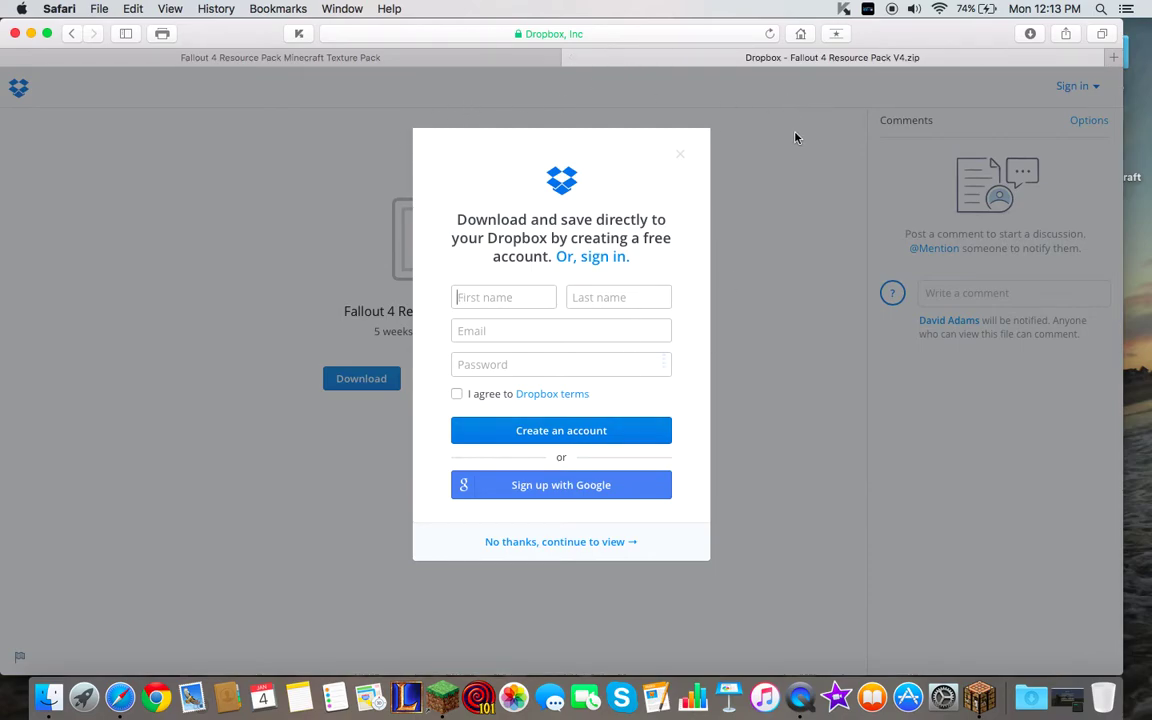
- Skip the adf.ly ad and request the download of Fallout 4 Resource Pack V4.zip on Dropbox
{"action": "left_click", "coordinate": [571, 57]}
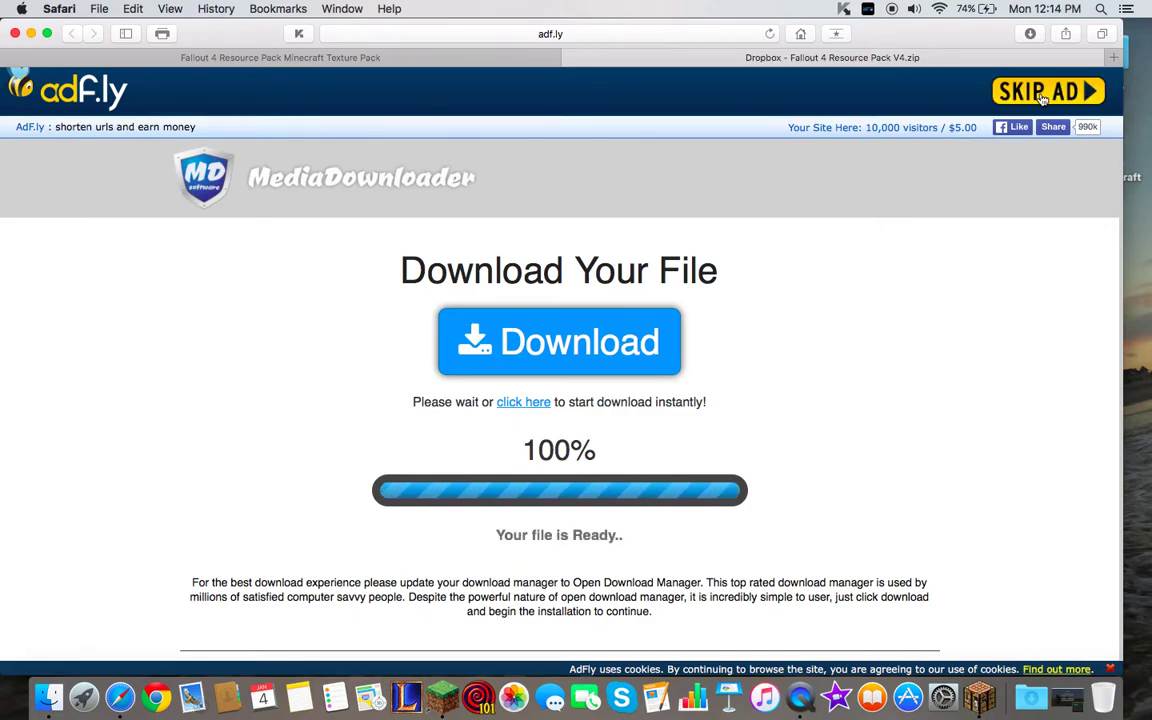
{"action": "left_click", "coordinate": [960, 100]}
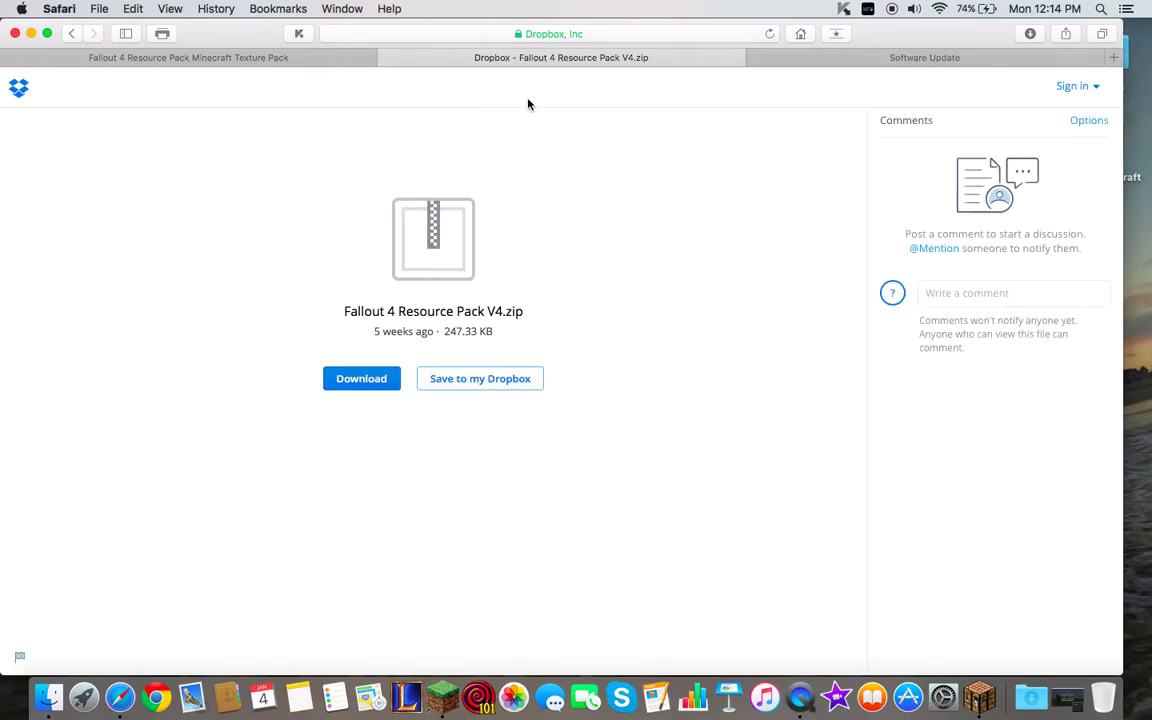
{"action": "left_click", "coordinate": [361, 380]}
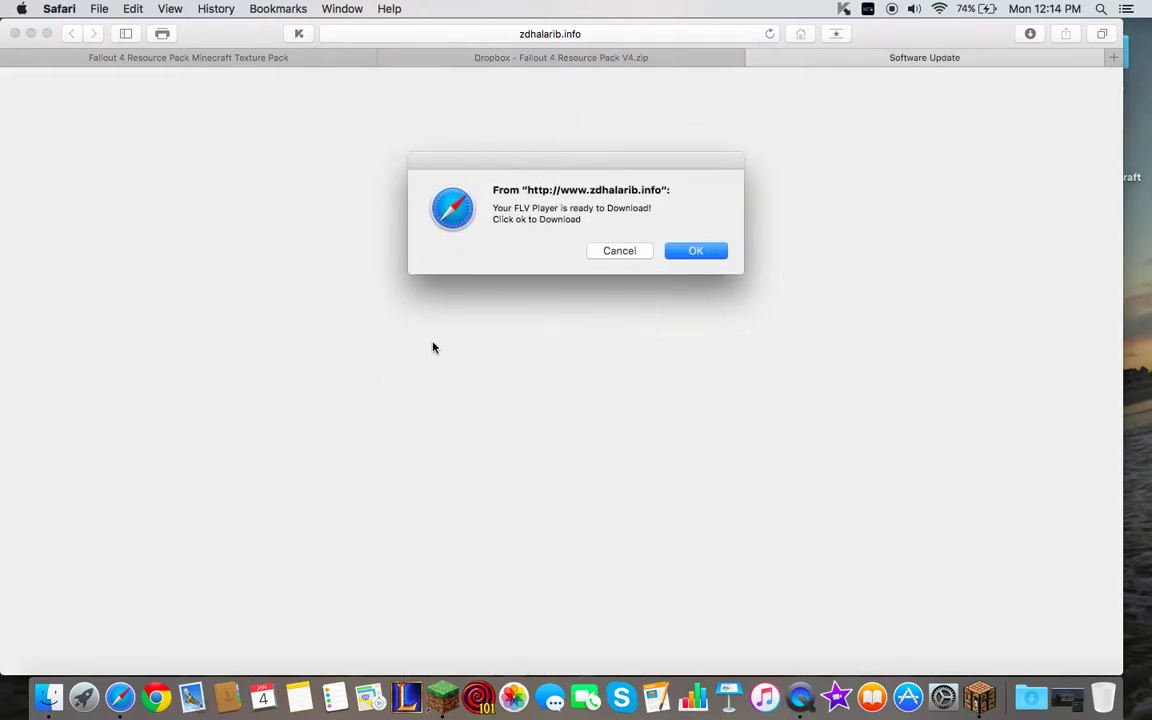
- Dismiss the FLV Player pop-up, close its Software Update tab, and continue the Dropbox download without creating an account
{"action": "left_click", "coordinate": [690, 252]}
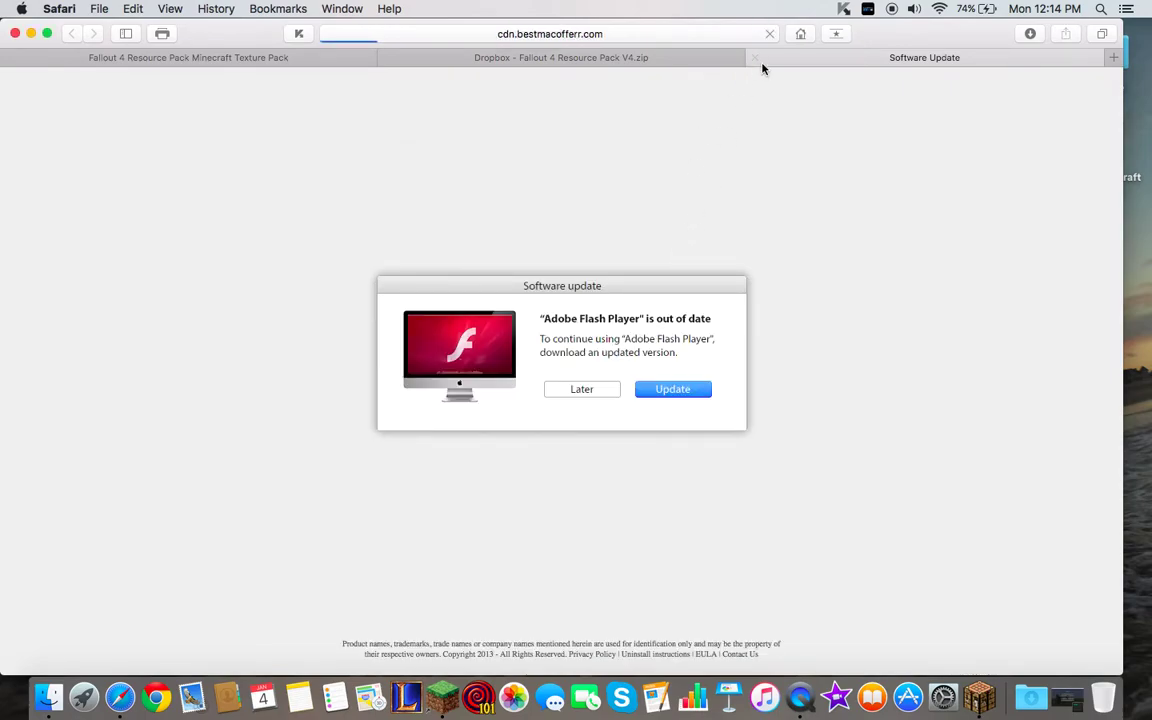
{"action": "left_click", "coordinate": [758, 58]}
{"action": "left_click", "coordinate": [432, 268]}
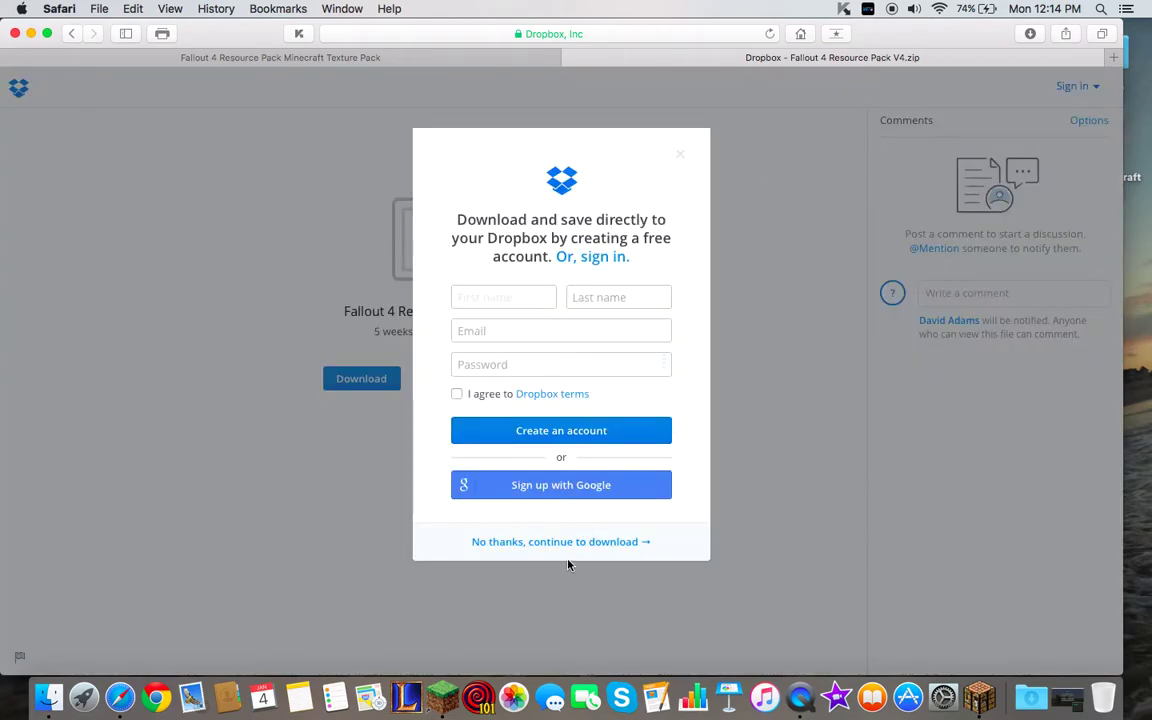
{"action": "left_click", "coordinate": [567, 545]}
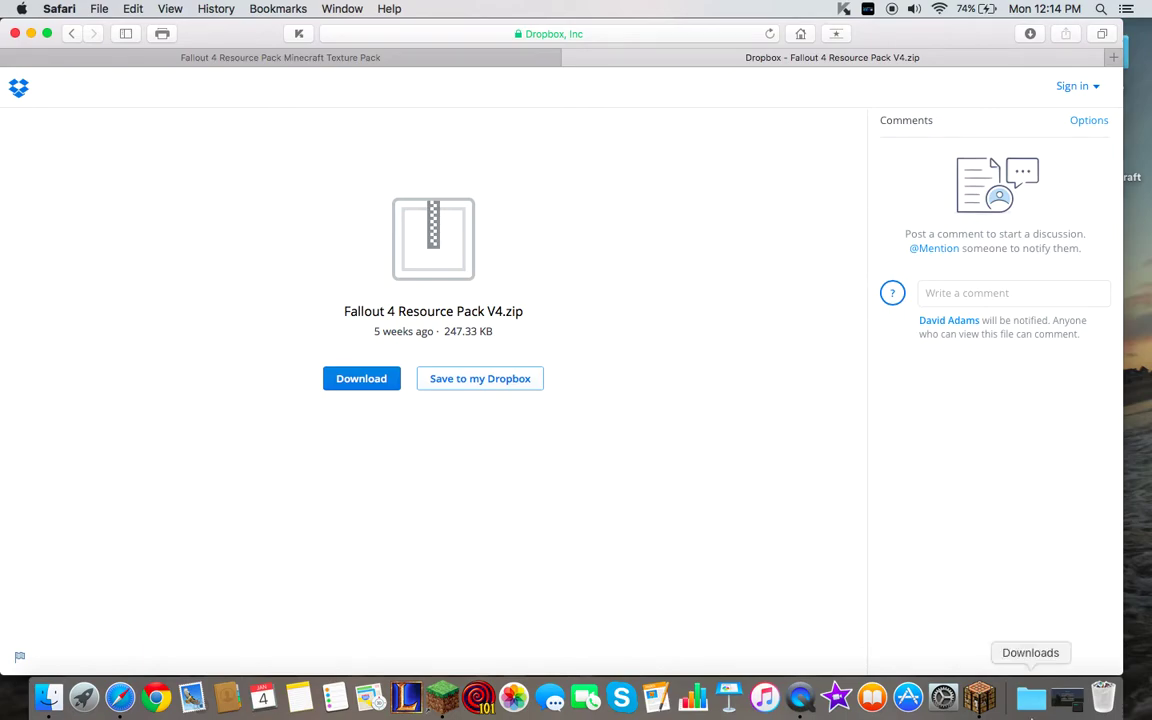
- Move the downloaded Fallout 4 Resource Pack V1 folder to a free spot on the desktop, with the browser minimized
{"action": "left_click", "coordinate": [1031, 698]}
{"action": "left_click_drag", "start_coordinate": [1025, 650], "coordinate": [1146, 460]}
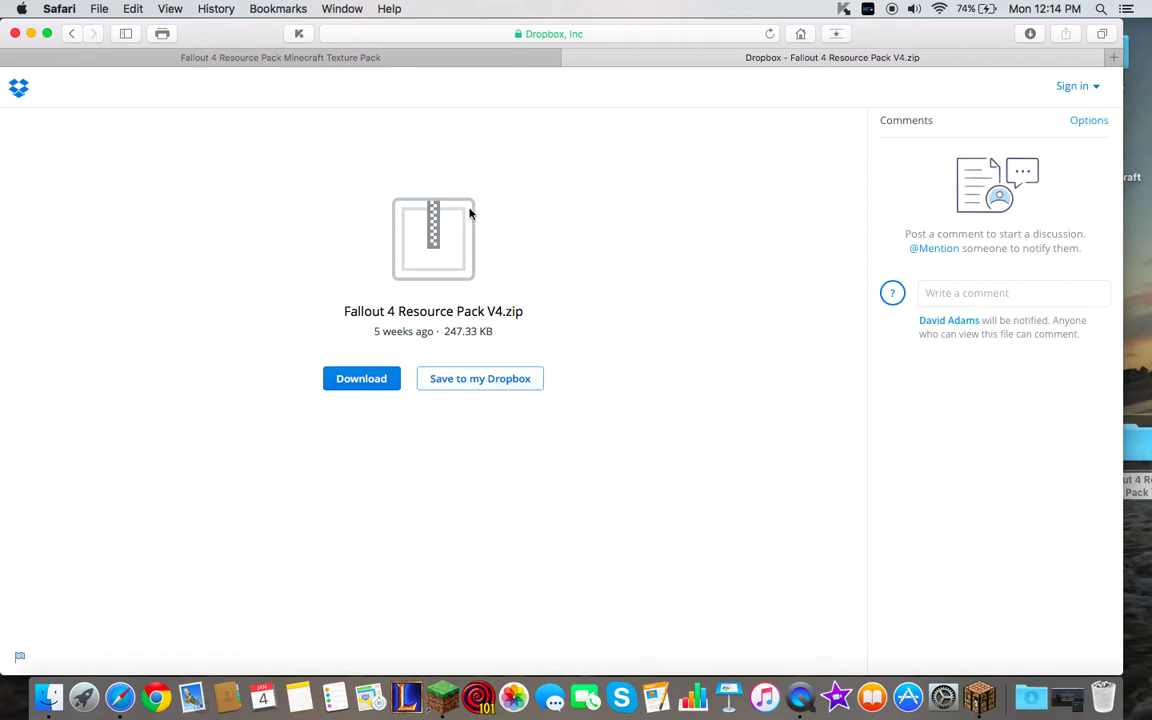
{"action": "left_click", "coordinate": [31, 34]}
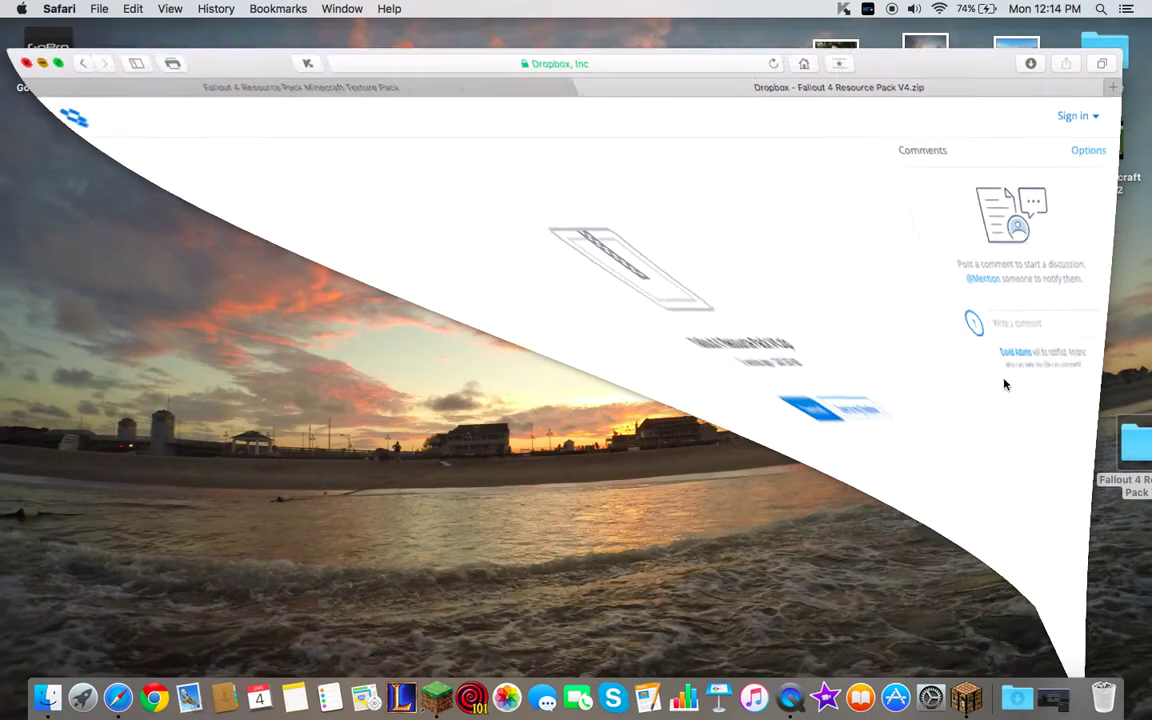
{"action": "left_click_drag", "start_coordinate": [1136, 442], "coordinate": [869, 275]}
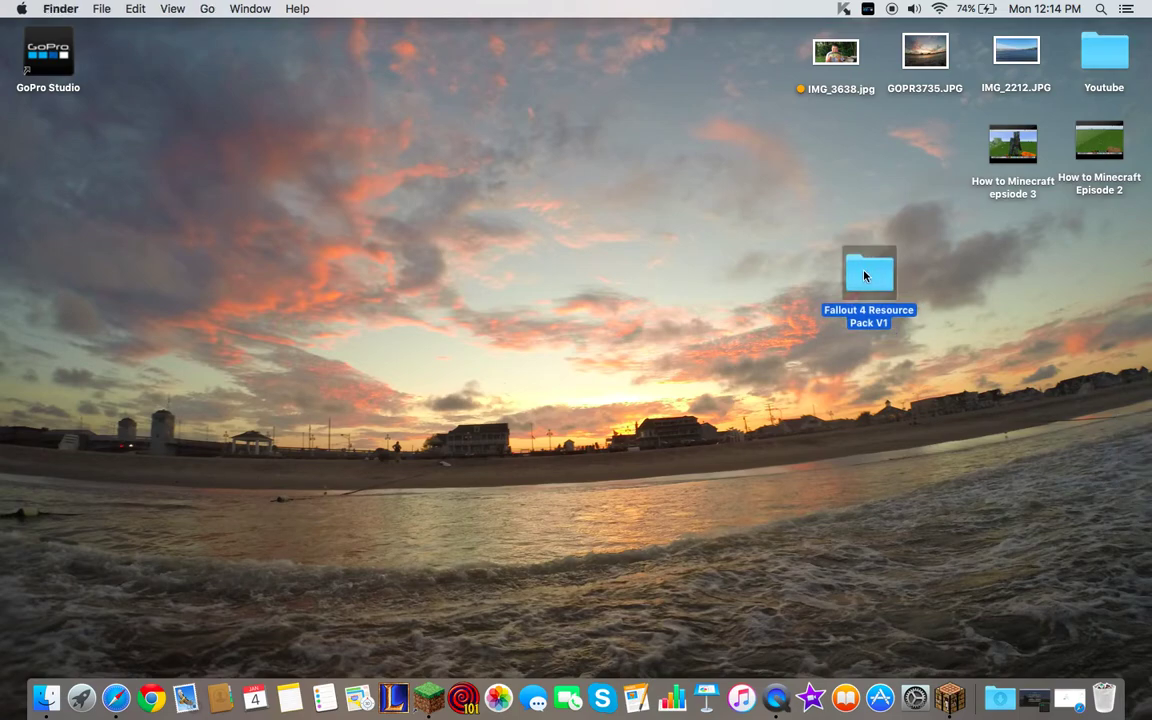
- Check the contents of the Fallout 4 Resource Pack V1 folder and compress the folder into a zip placed beside it
{"action": "double_click", "coordinate": [865, 278]}
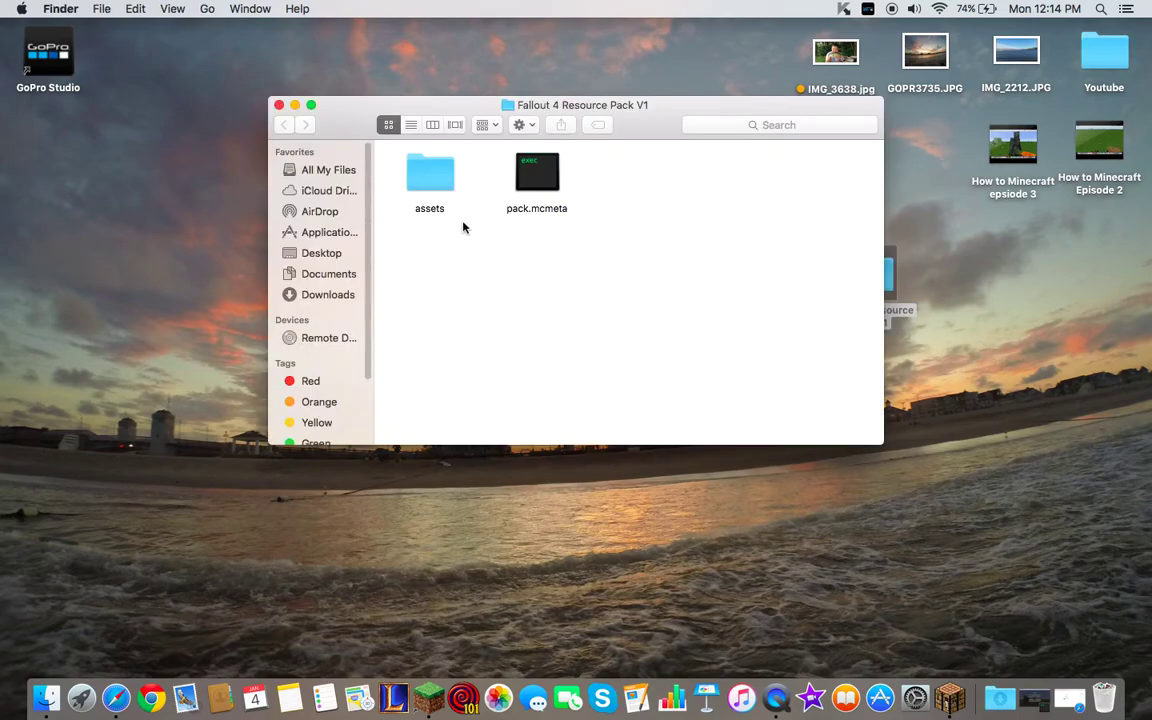
{"action": "left_click", "coordinate": [279, 106]}
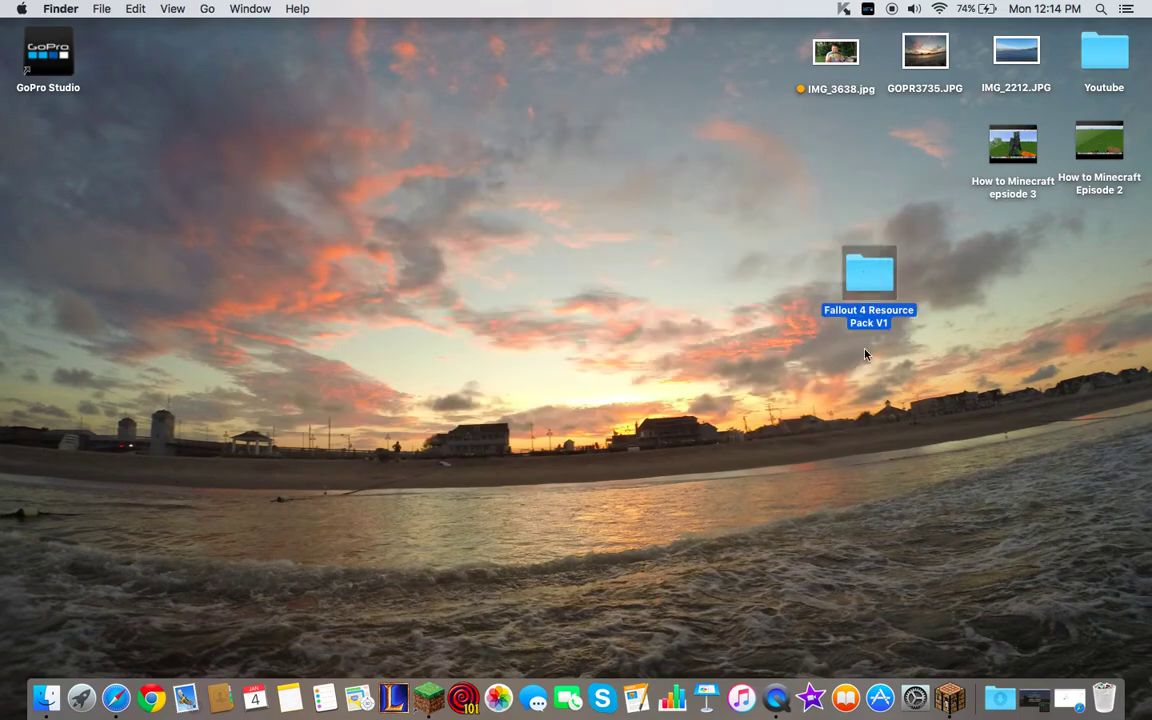
{"action": "right_click", "coordinate": [865, 258]}
{"action": "left_click", "coordinate": [935, 341]}
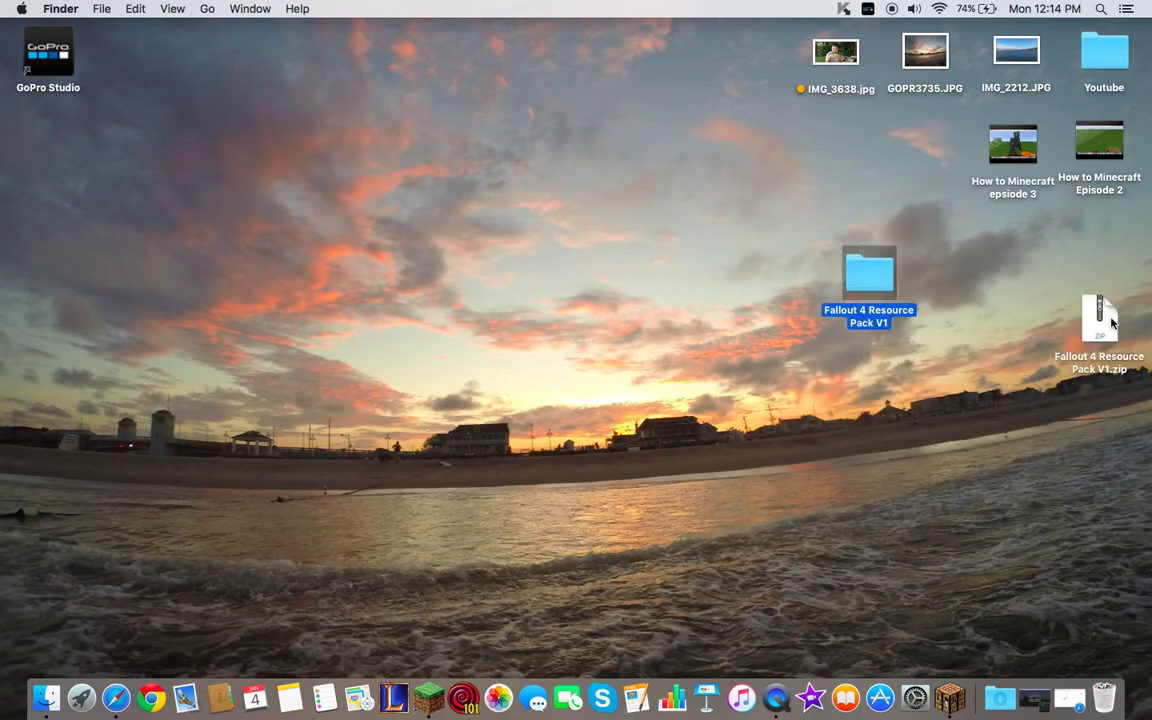
{"action": "left_click_drag", "start_coordinate": [1112, 320], "coordinate": [1036, 312]}
{"action": "left_click", "coordinate": [304, 592]}
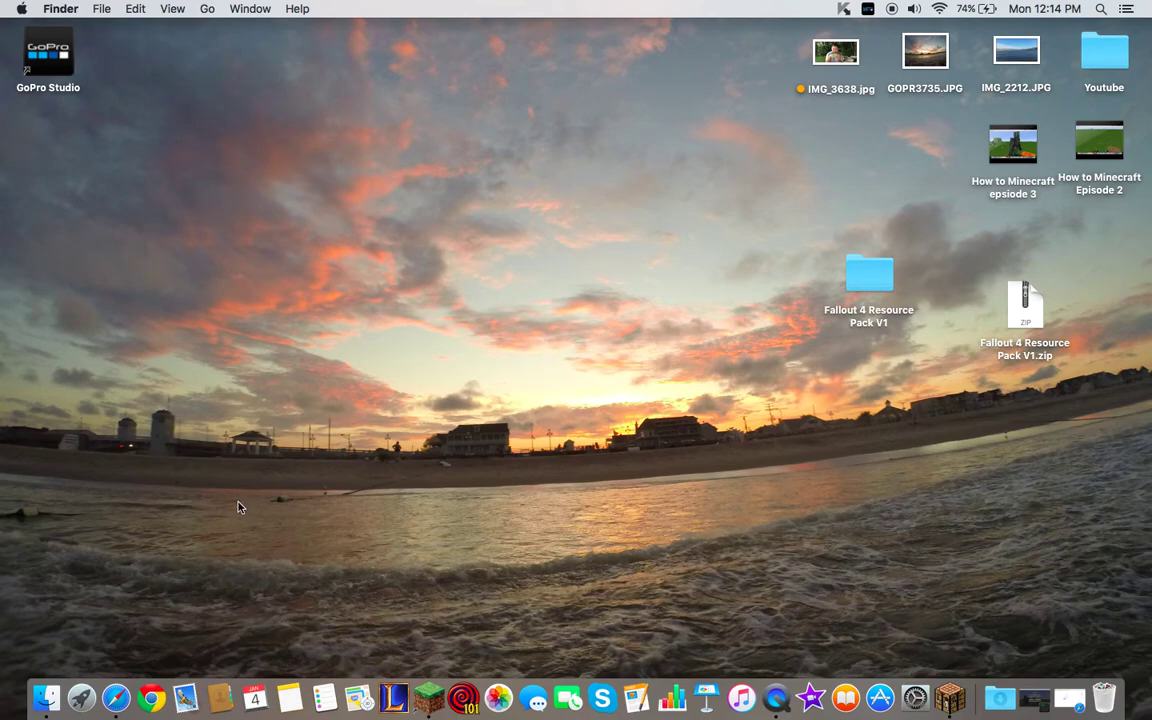
- Open Minecraft's resourcepacks folder, found in Application Support > minecraft within the user Library
{"action": "left_click", "coordinate": [208, 9]}
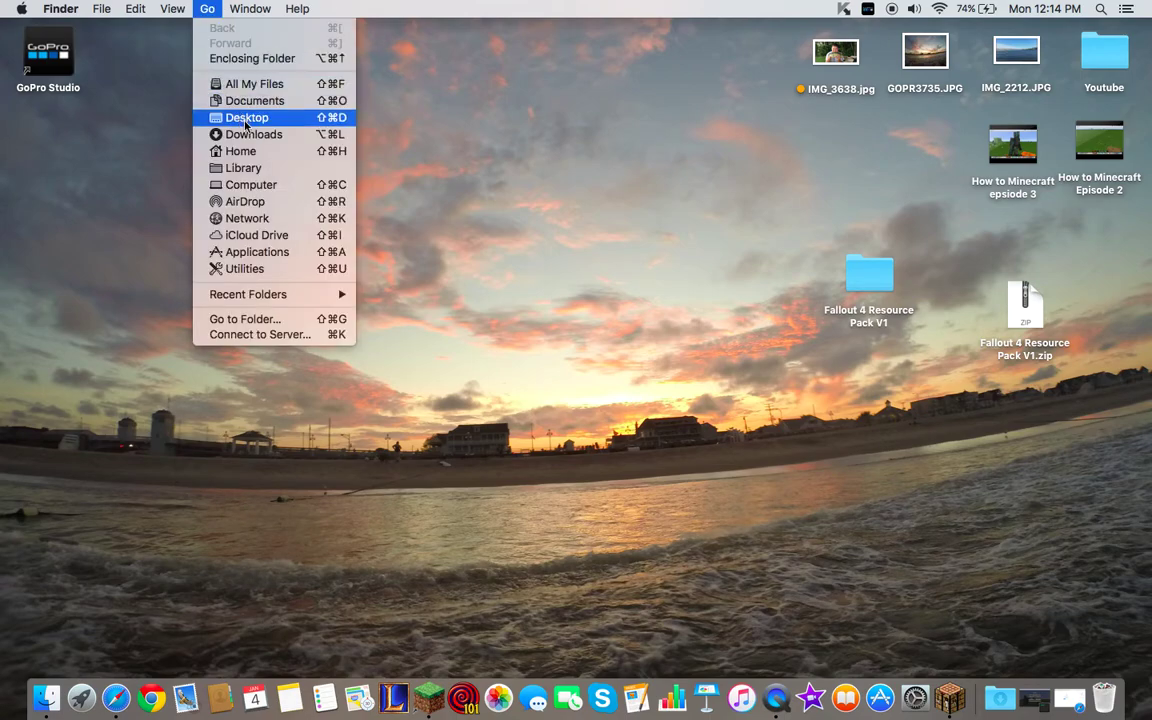
{"action": "left_click", "coordinate": [240, 168]}
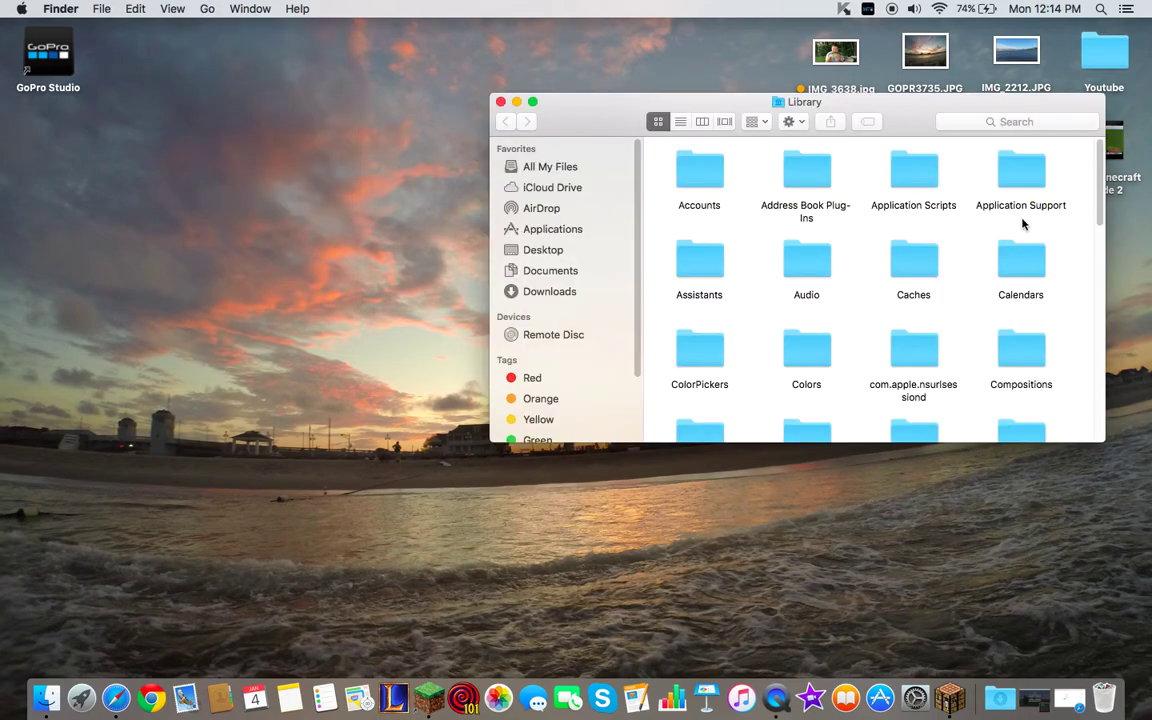
{"action": "double_click", "coordinate": [1017, 170]}
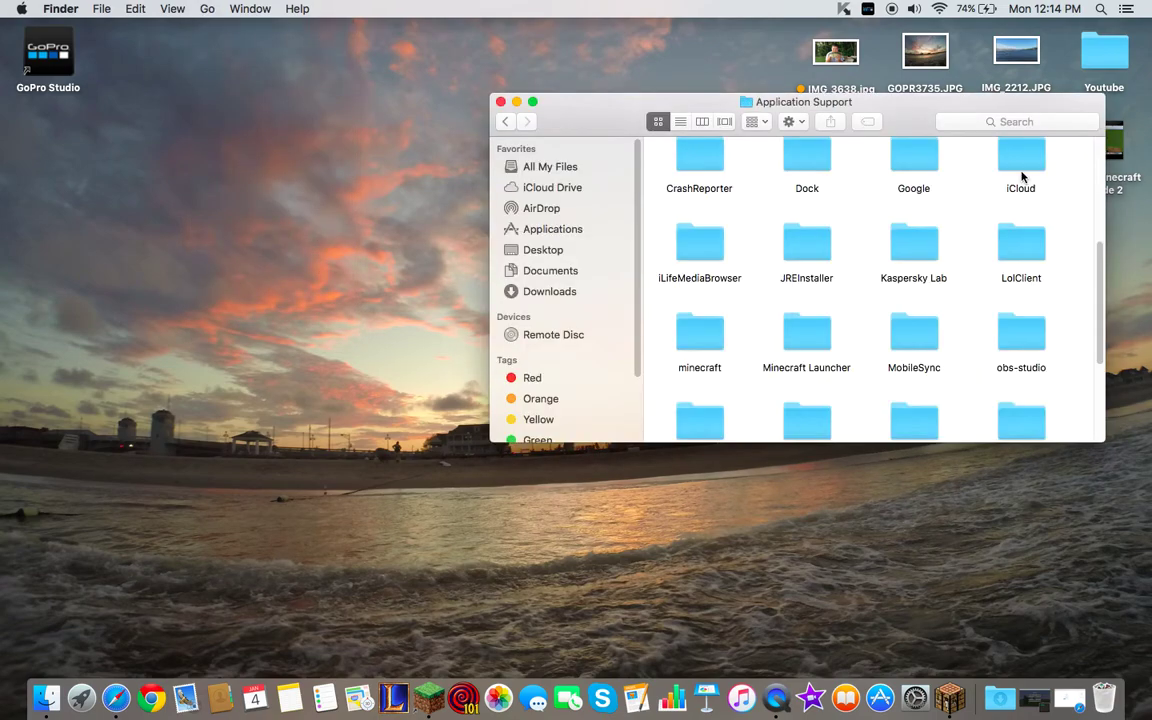
{"action": "double_click", "coordinate": [714, 333]}
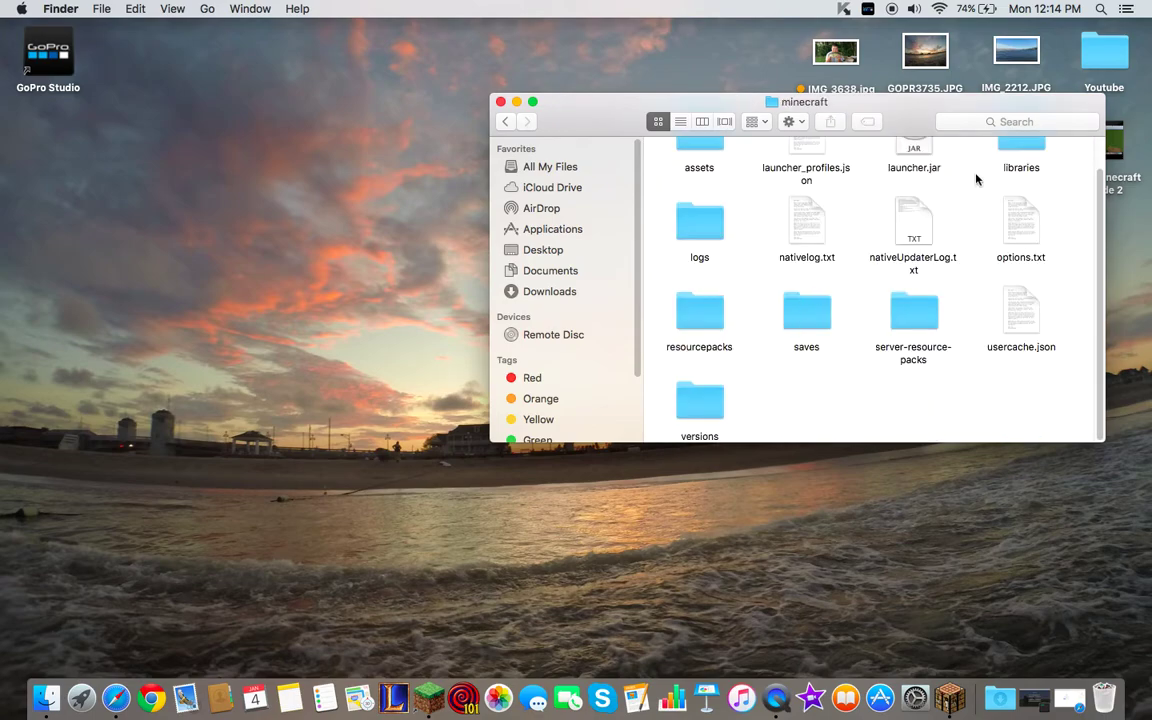
{"action": "left_click", "coordinate": [702, 321]}
{"action": "double_click", "coordinate": [702, 321]}
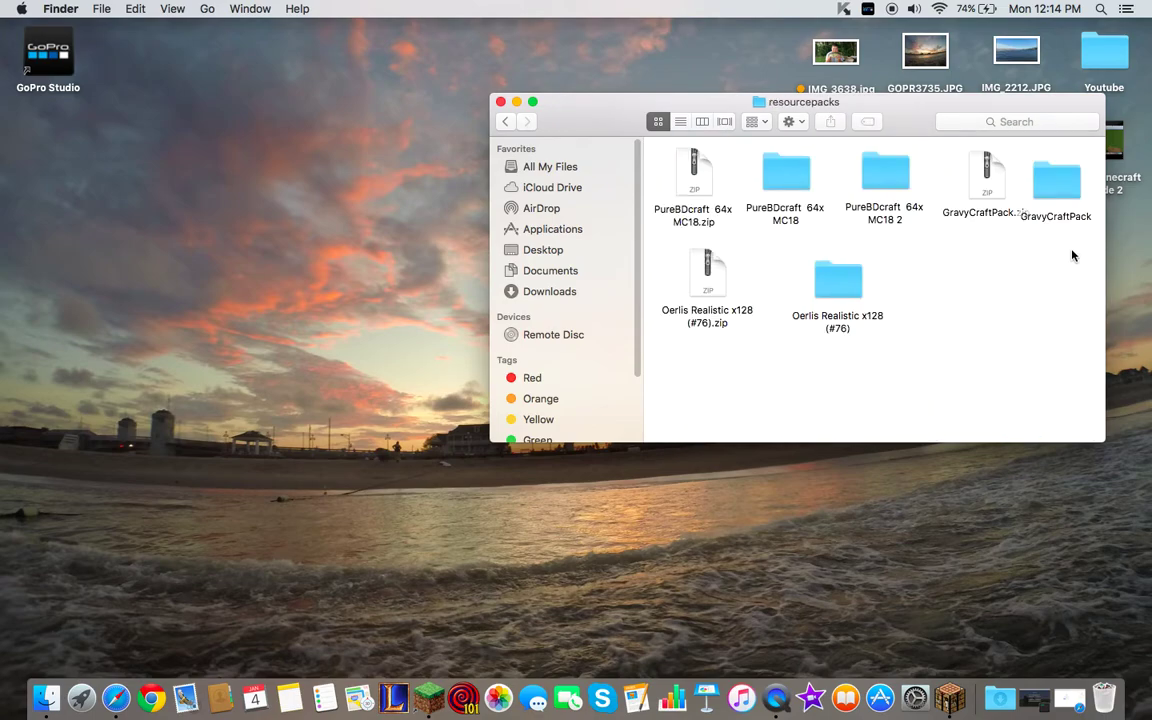
- Move Fallout 4 Resource Pack V1.zip from the desktop into the resourcepacks folder and close the folder window
{"action": "left_click_drag", "start_coordinate": [889, 102], "coordinate": [704, 82]}
{"action": "left_click", "coordinate": [1002, 318]}
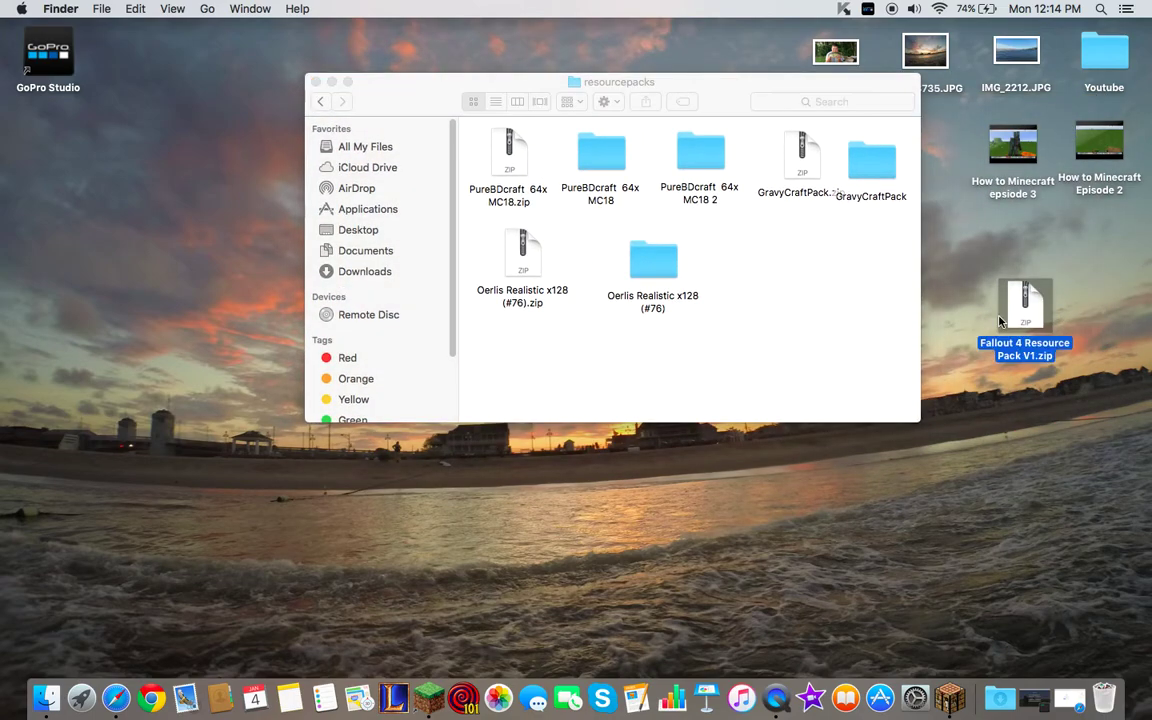
{"action": "left_click_drag", "start_coordinate": [1000, 320], "coordinate": [752, 268]}
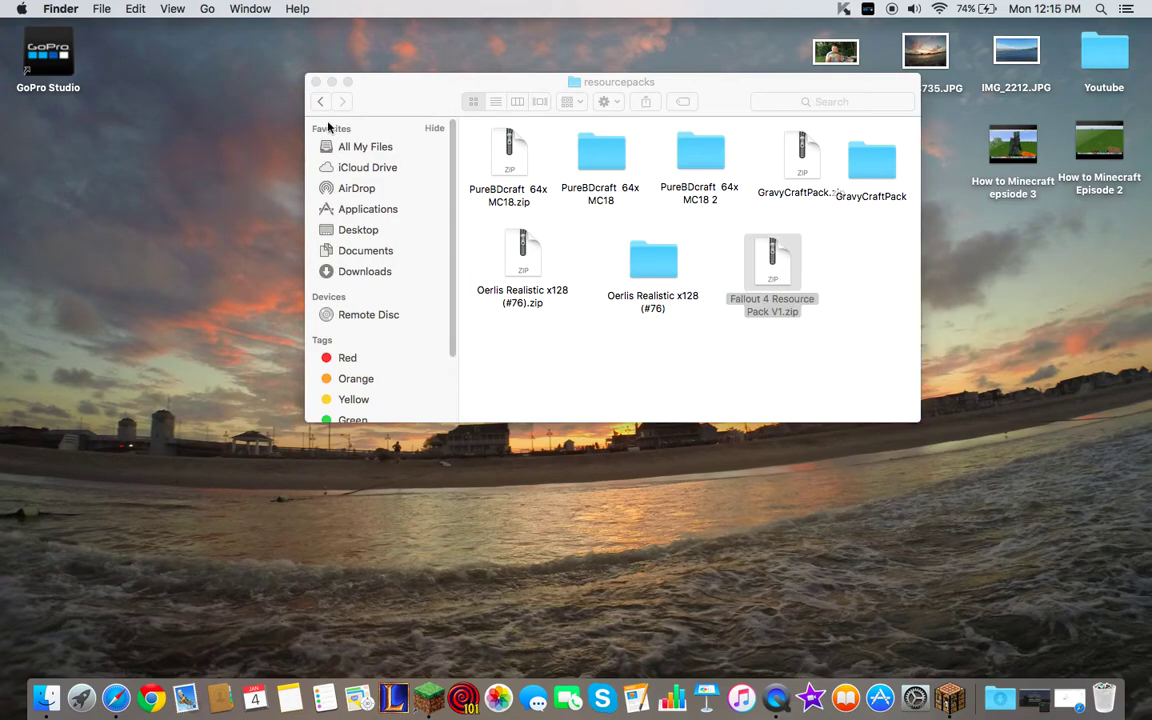
{"action": "left_click", "coordinate": [316, 82]}
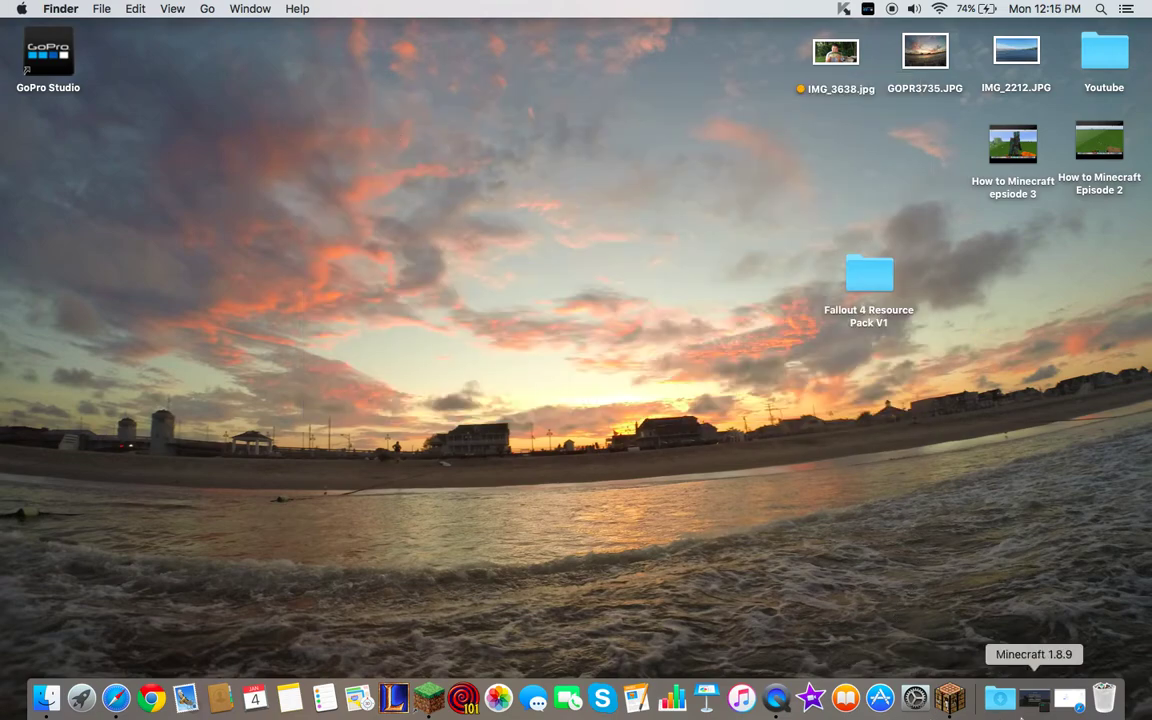
- Switch to the running Minecraft 1.8.9 game and open its resource pack selection screen from the options
{"action": "left_click", "coordinate": [950, 697]}
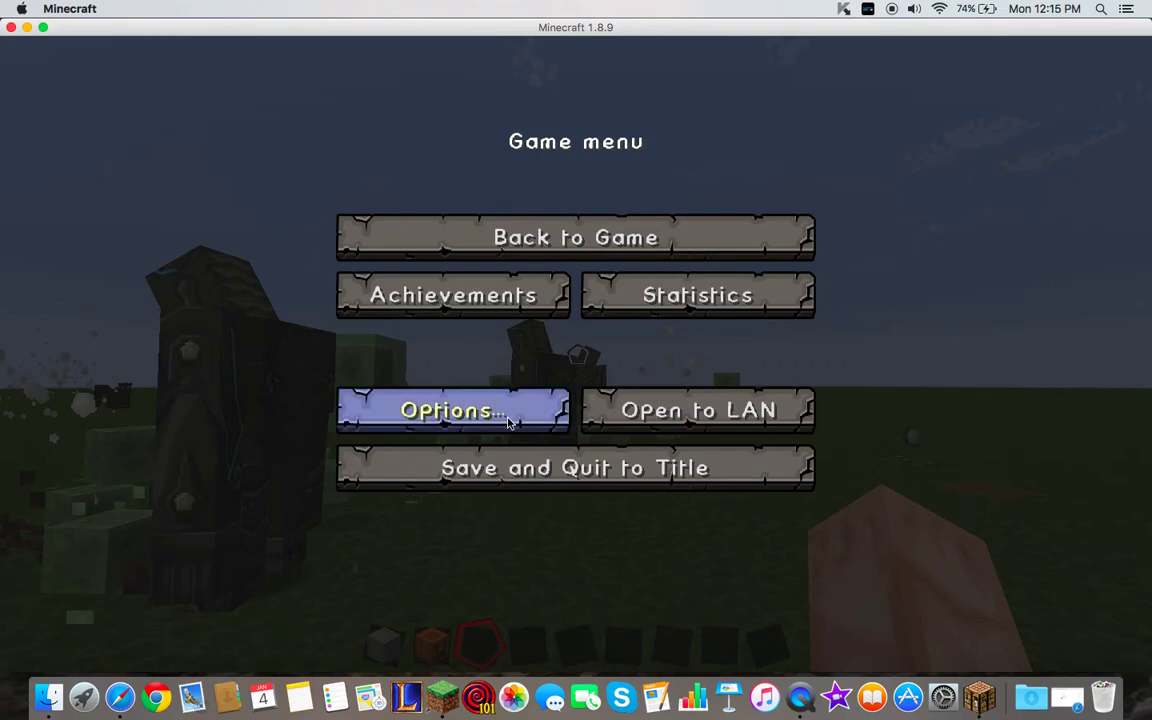
{"action": "left_click", "coordinate": [452, 408]}
{"action": "left_click", "coordinate": [300, 494]}
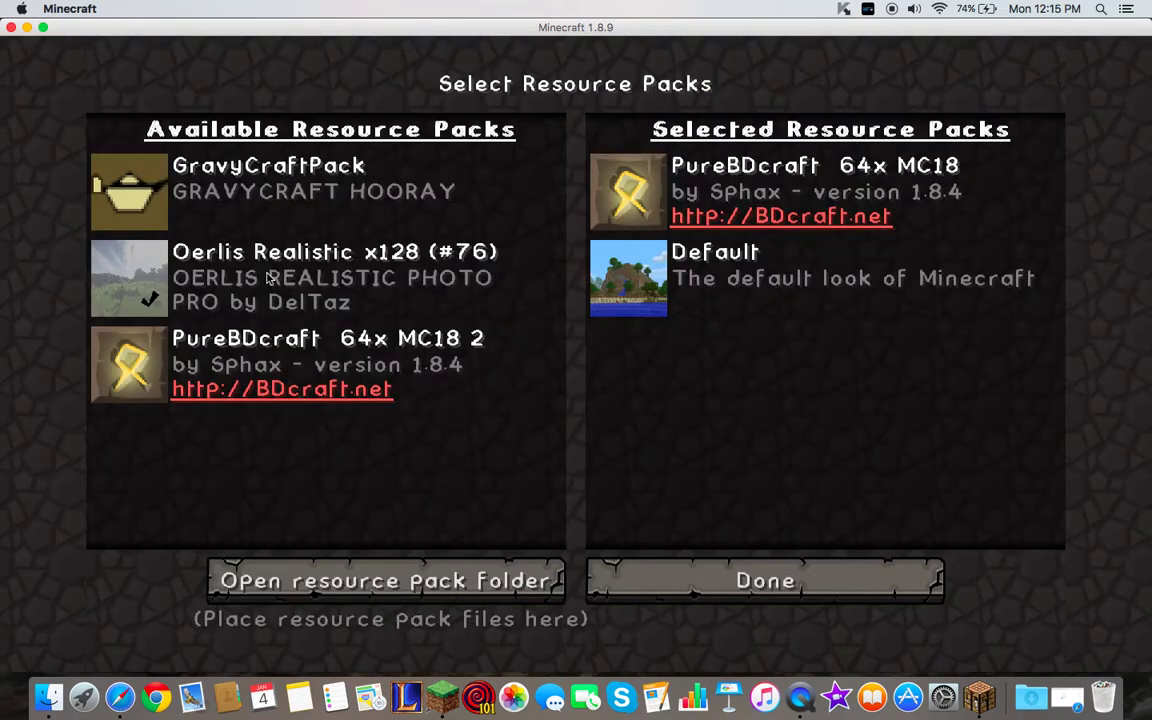
- Extract Fallout 4 Resource Pack V1.zip inside the resource pack folder opened from Minecraft, and close the folder window
{"action": "left_click", "coordinate": [470, 585]}
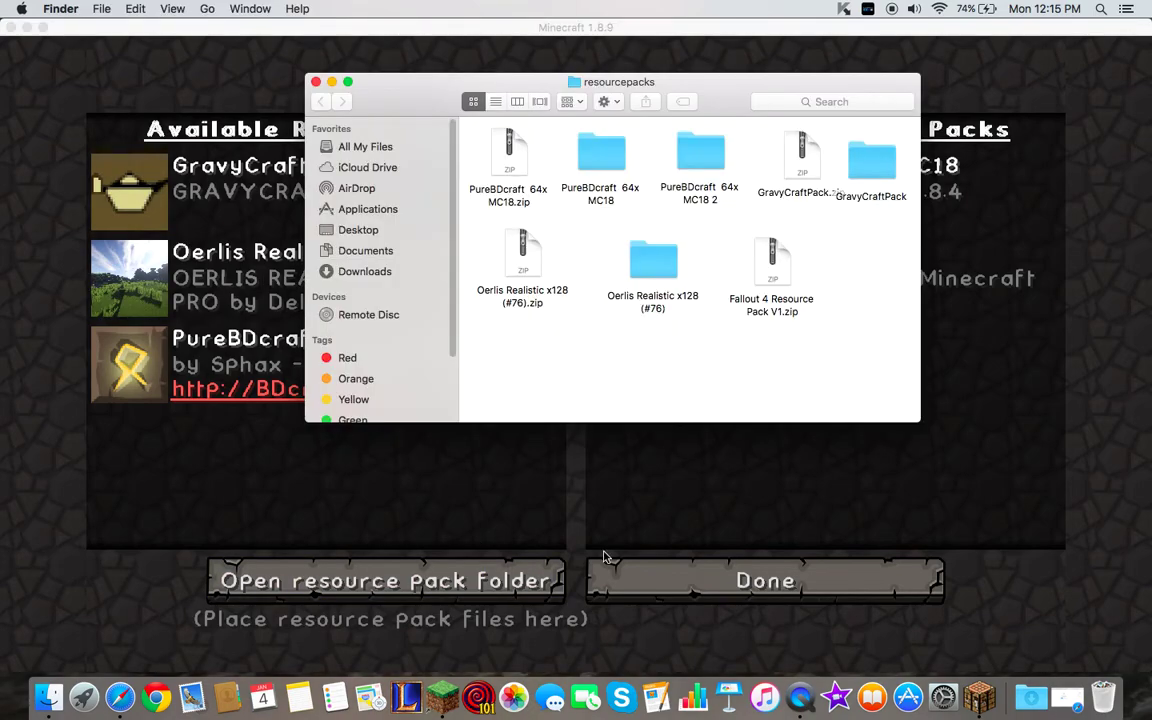
{"action": "double_click", "coordinate": [768, 262]}
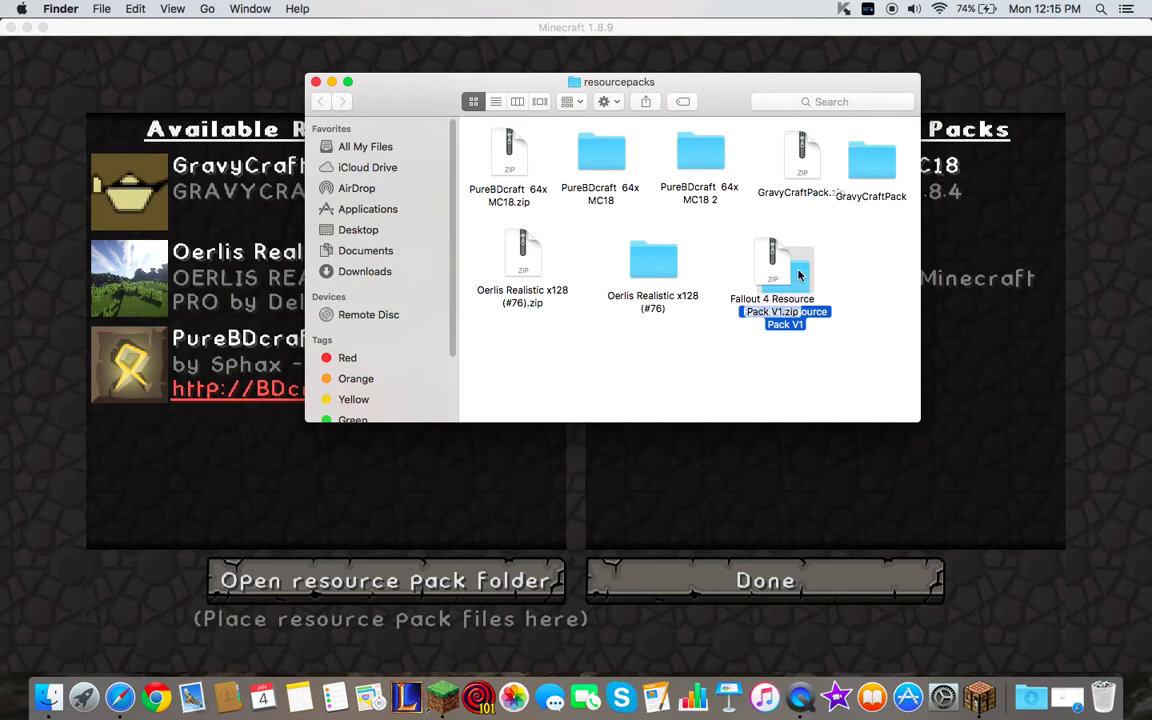
{"action": "left_click", "coordinate": [710, 368]}
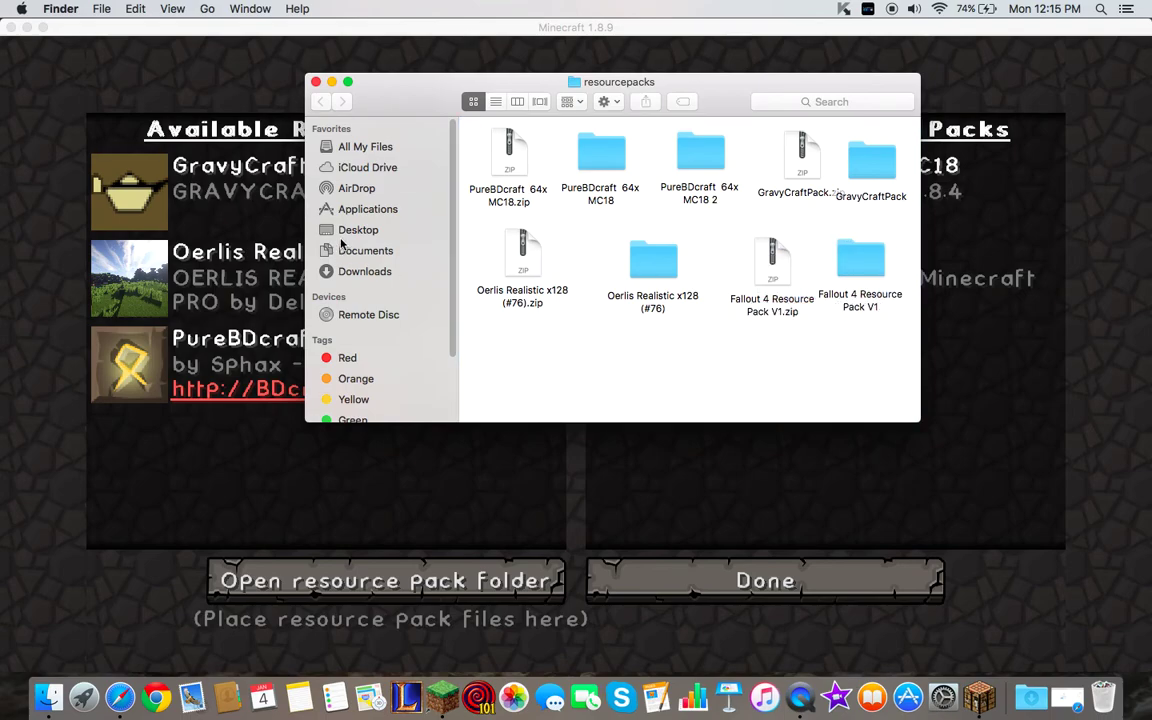
{"action": "left_click", "coordinate": [313, 81]}
- Reopen Minecraft's resource pack selection screen to refresh the list and add Fallout 4 Resource Pack V1 to the selected packs
{"action": "left_click", "coordinate": [630, 568]}
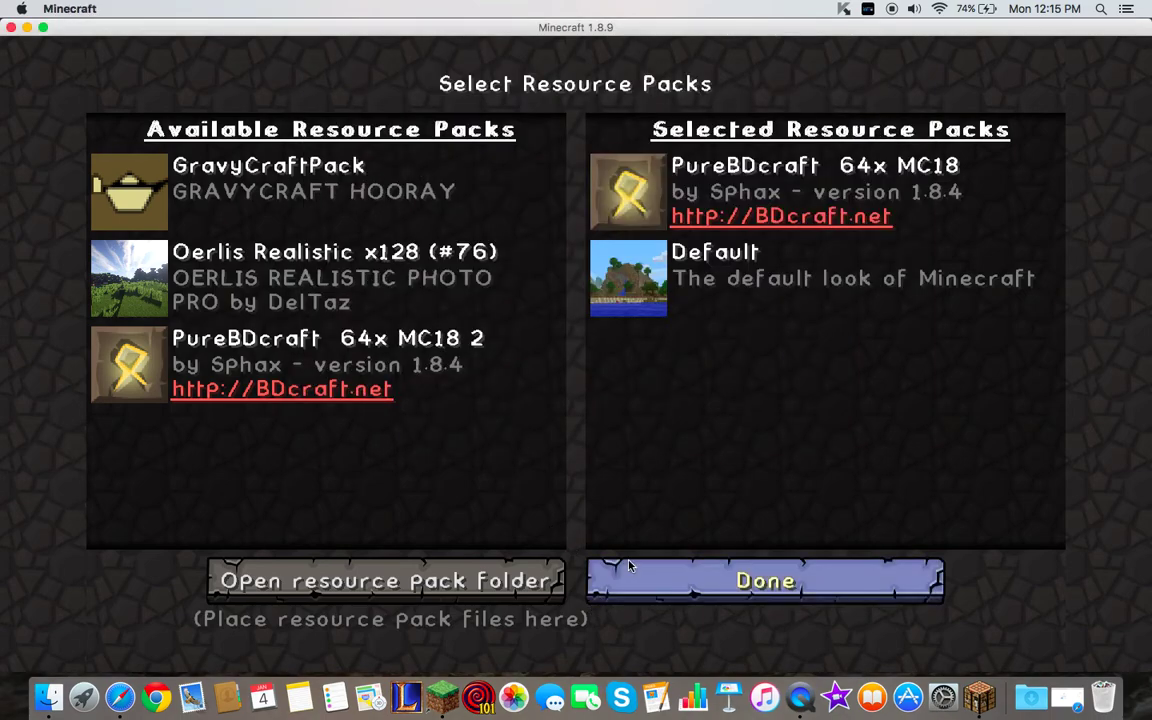
{"action": "left_click", "coordinate": [641, 568]}
{"action": "left_click", "coordinate": [430, 490]}
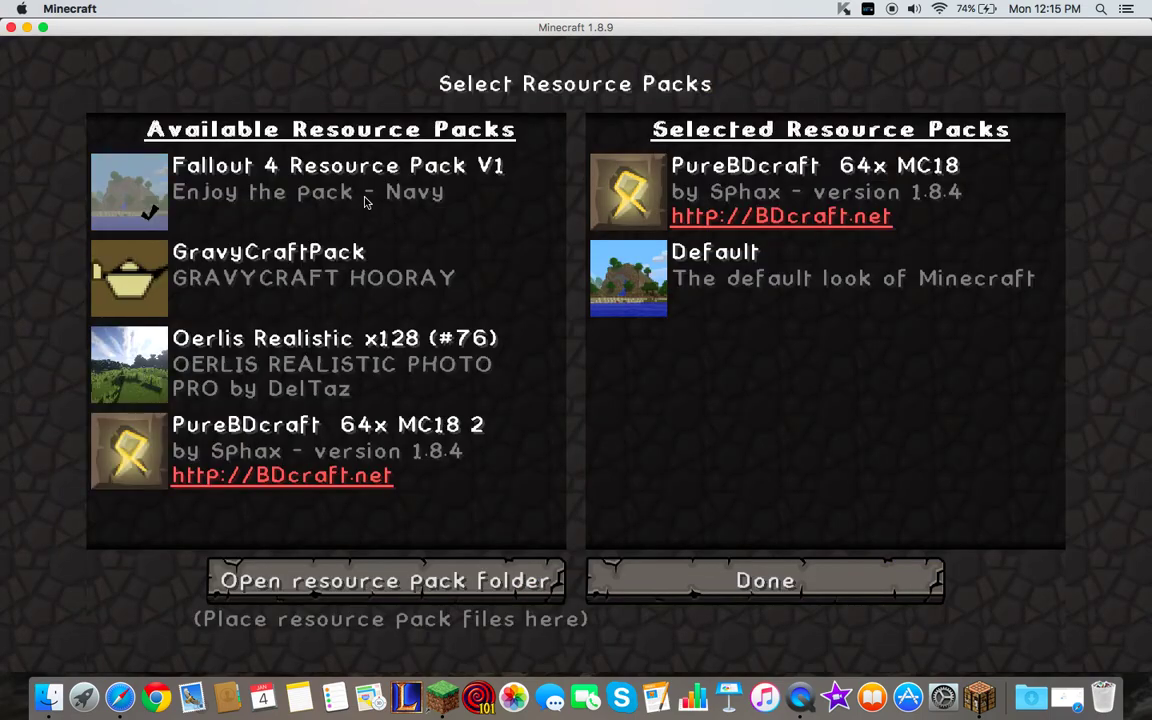
{"action": "left_click", "coordinate": [156, 219]}
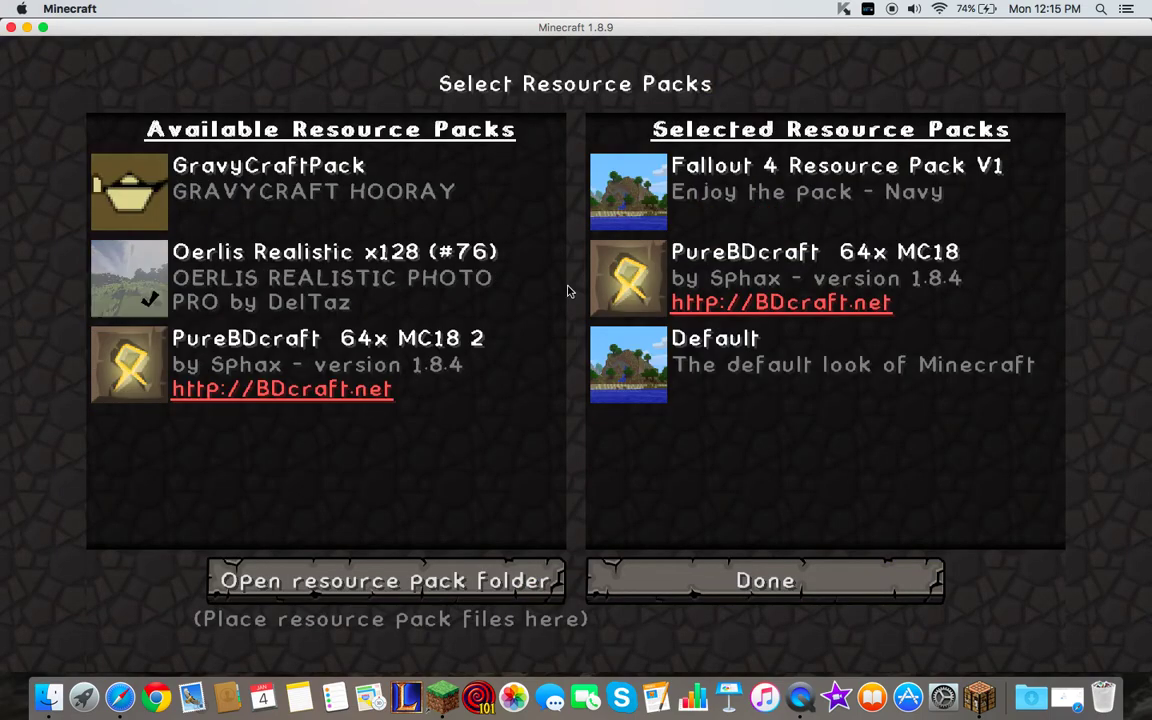